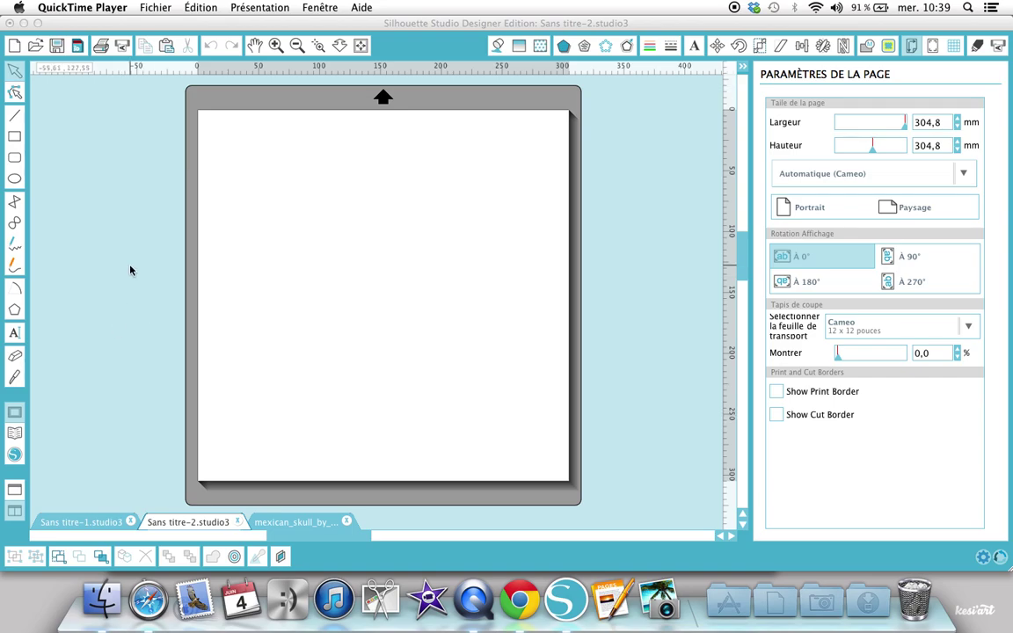
left_click(156, 8)
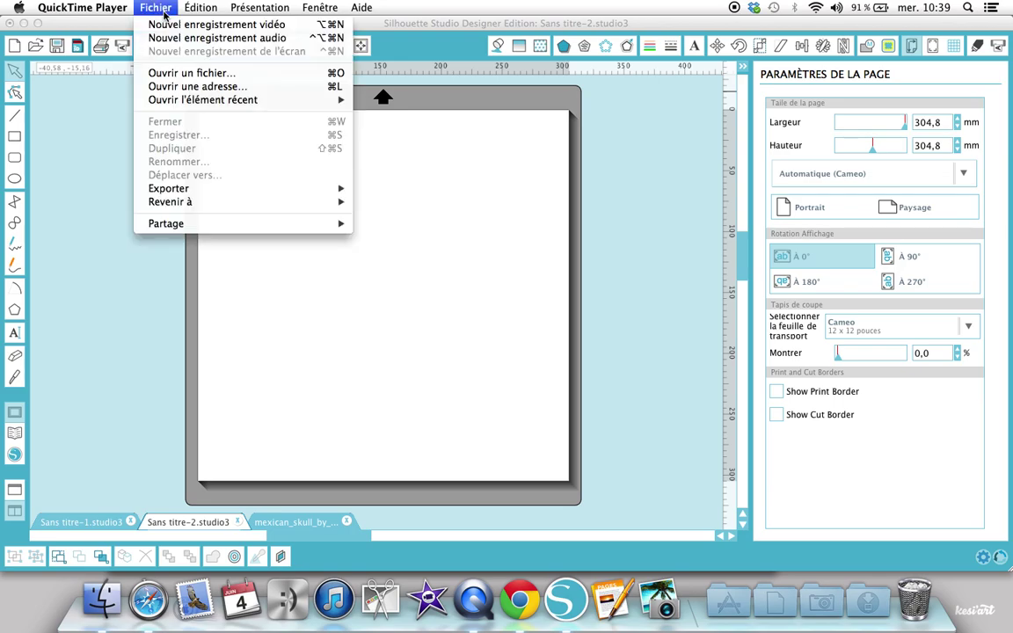
left_click(166, 76)
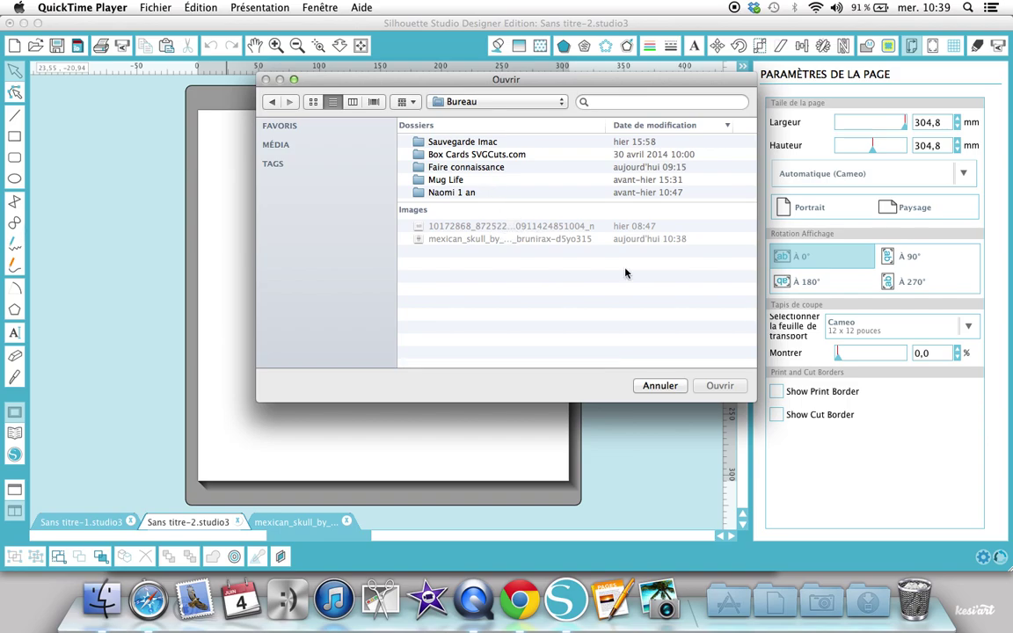
left_click(660, 385)
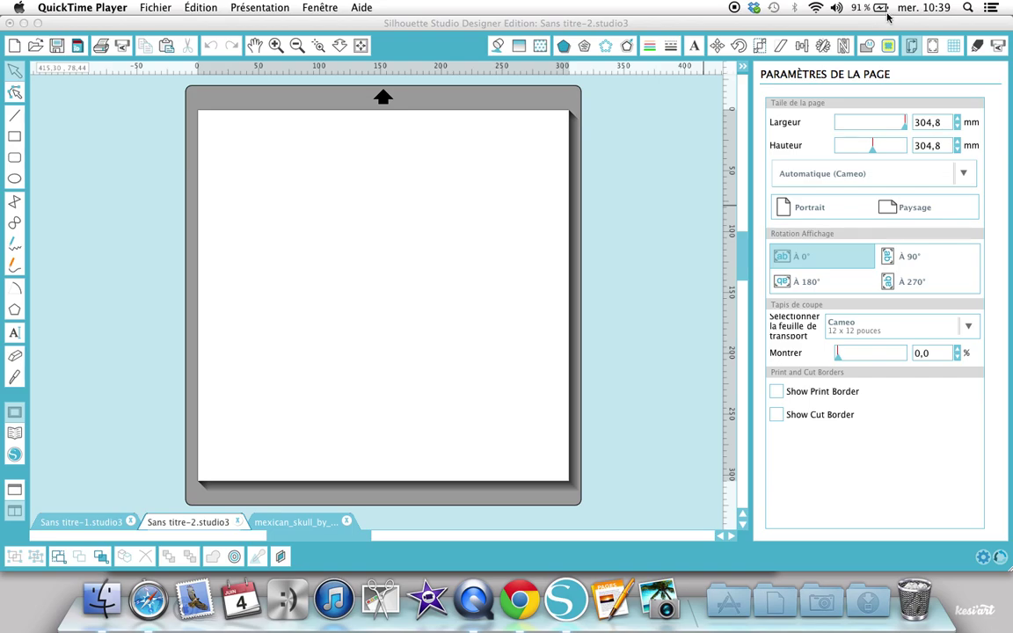
Uncover the desktop files and place the two-skull image from the desktop on the Sans titre-2 page
mouse_move(794, 25)
left_mouse_down()
mouse_move(684, 19)
mouse_move(798, 20)
left_mouse_up()
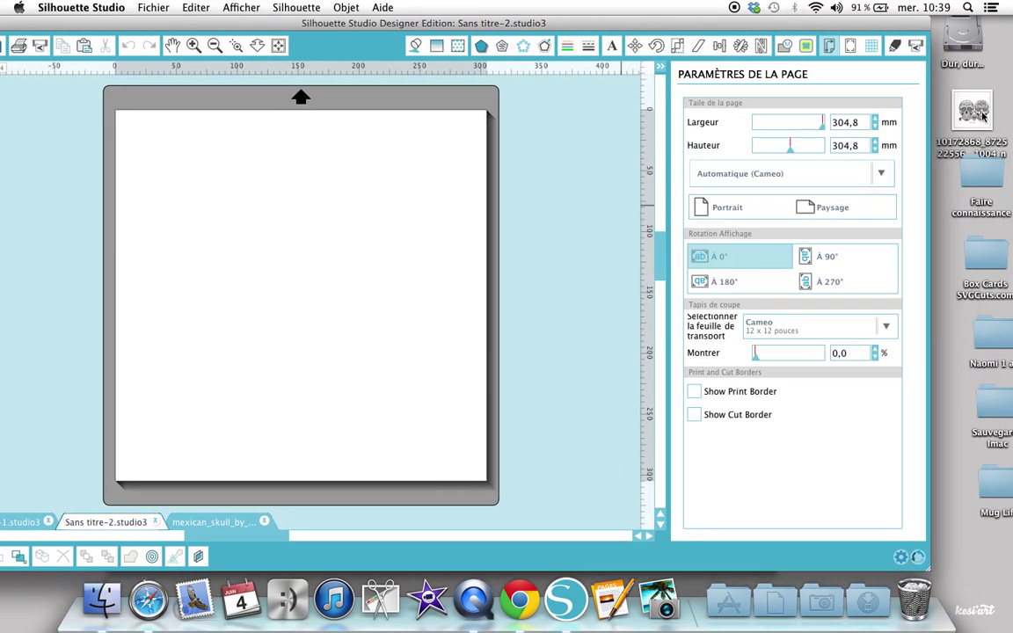
left_click_drag(974, 110, 294, 283)
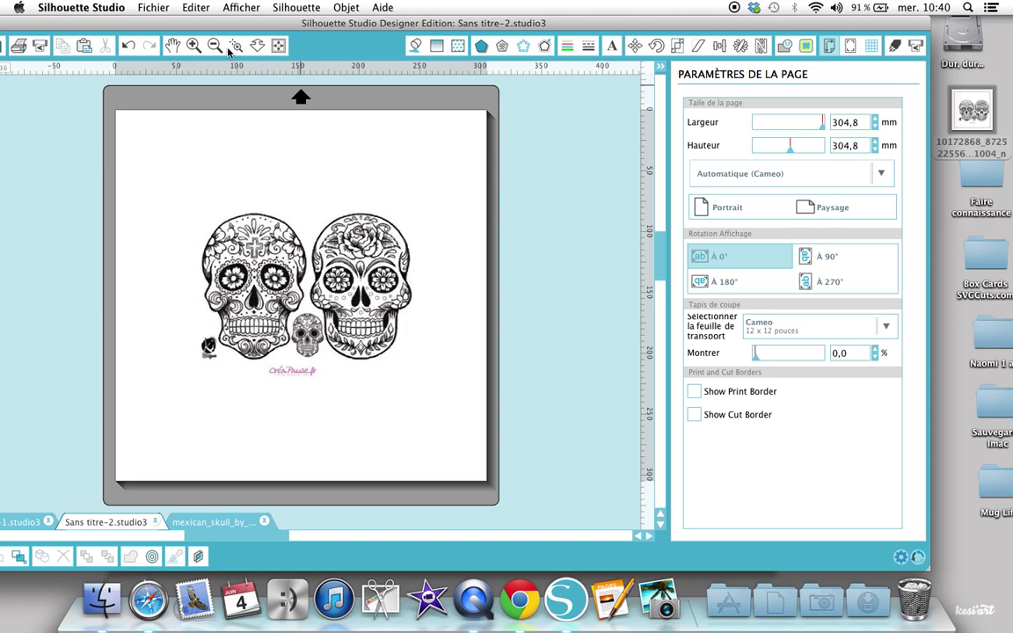
Examine the line quality and shading of the placed two-skull image up close
left_click(196, 46)
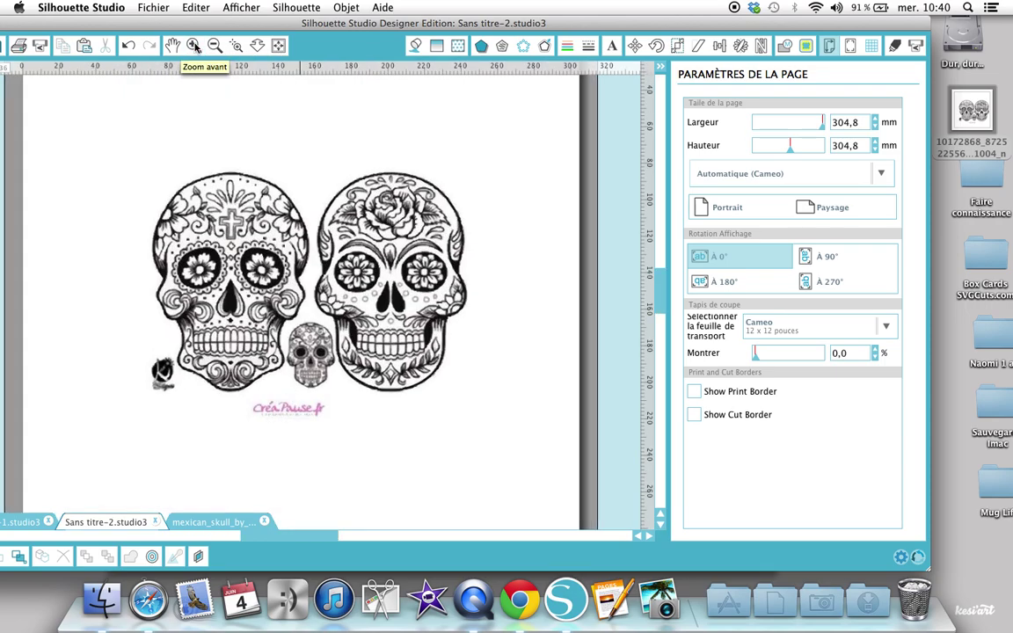
left_click(195, 45)
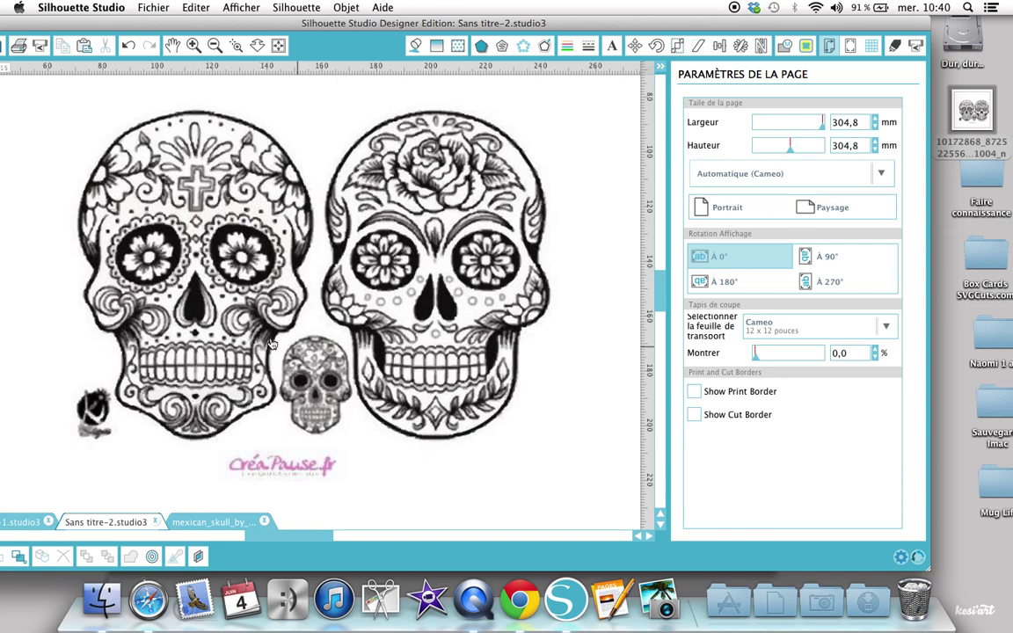
left_click(194, 46)
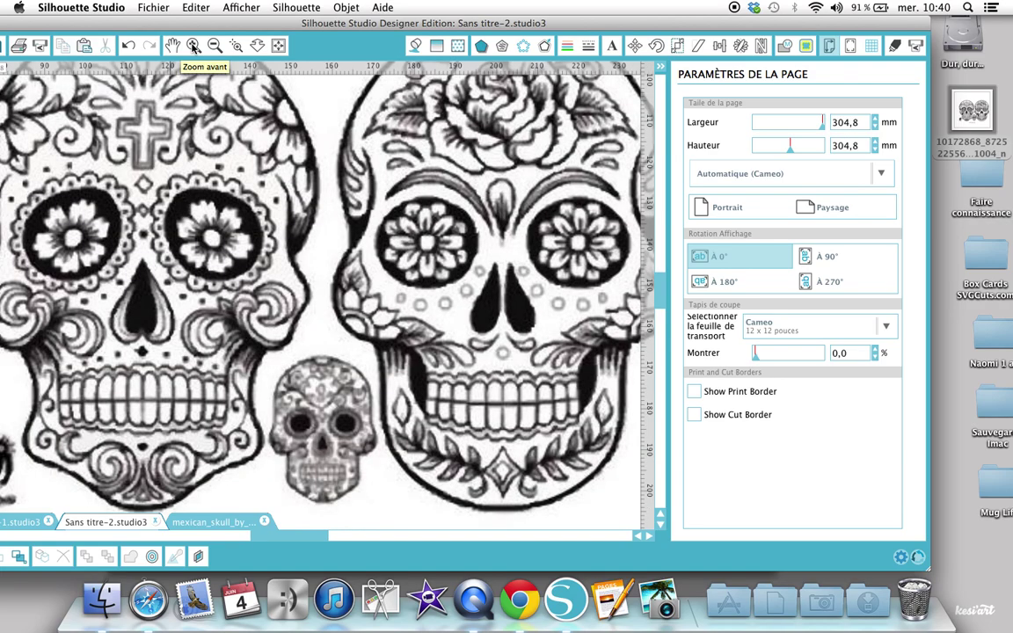
left_click(194, 46)
scroll(497, 342, "up", 2)
scroll(497, 342, "up", 5)
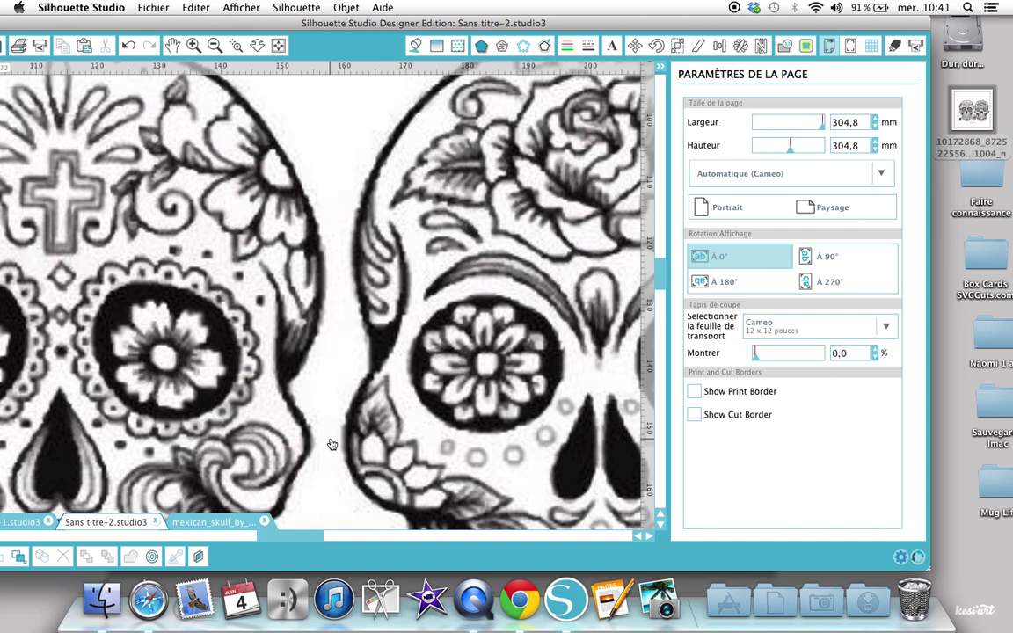
Examine the outlines of the black-and-white skull in the mexican_skull document, both close up and as a whole
left_click(211, 522)
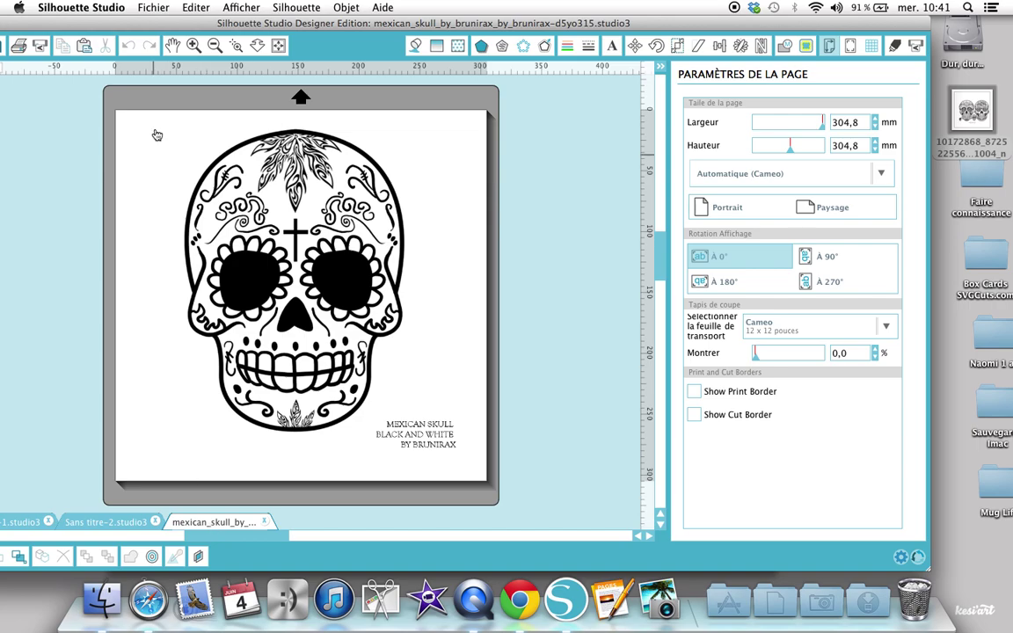
left_click(194, 46)
left_click(193, 45)
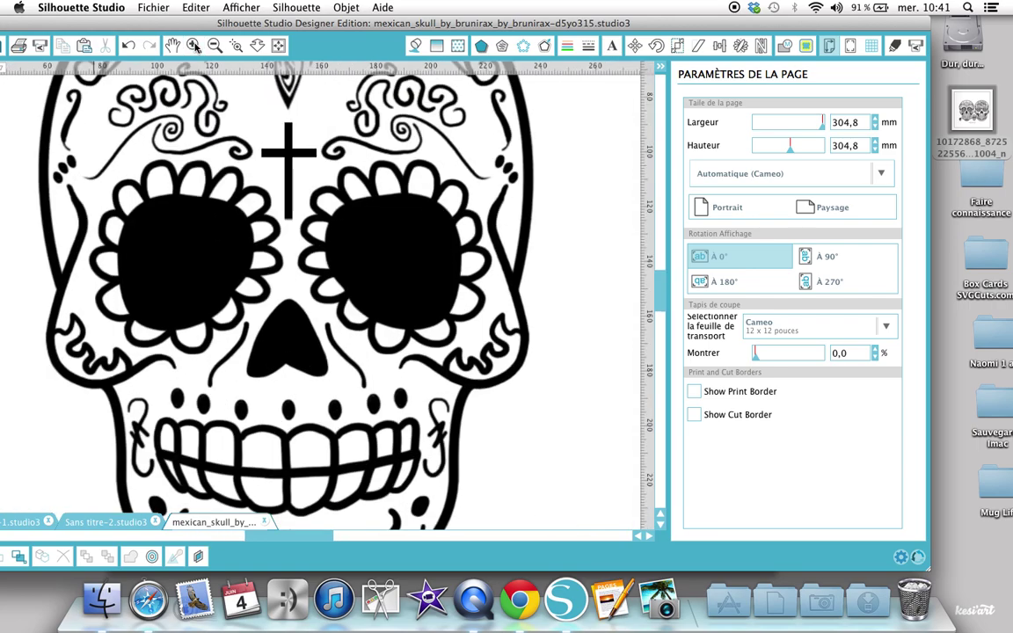
left_click(195, 47)
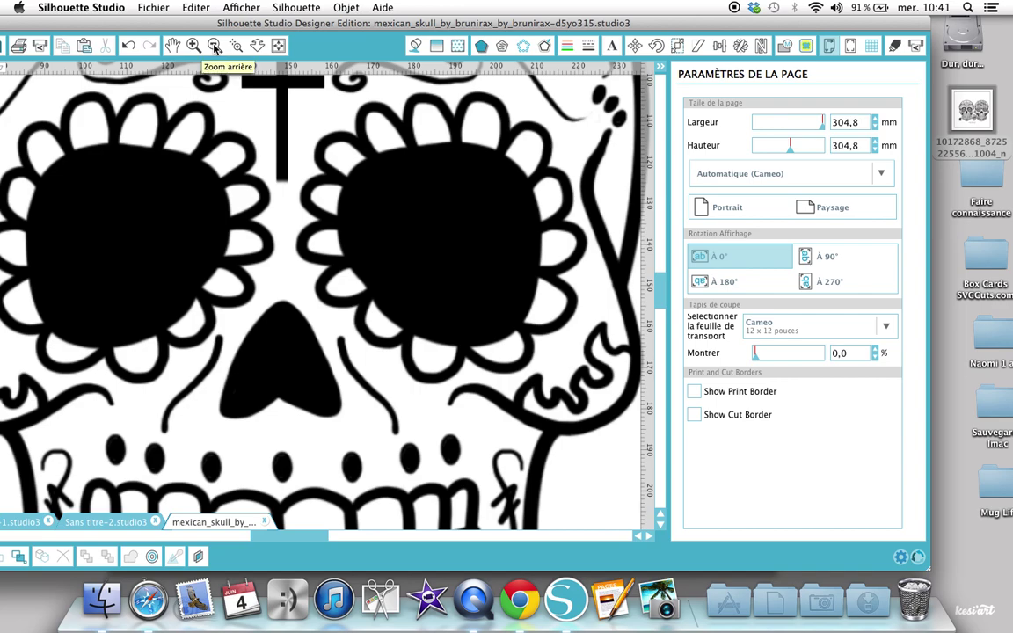
left_click(213, 47)
left_click(214, 47)
left_click(215, 47)
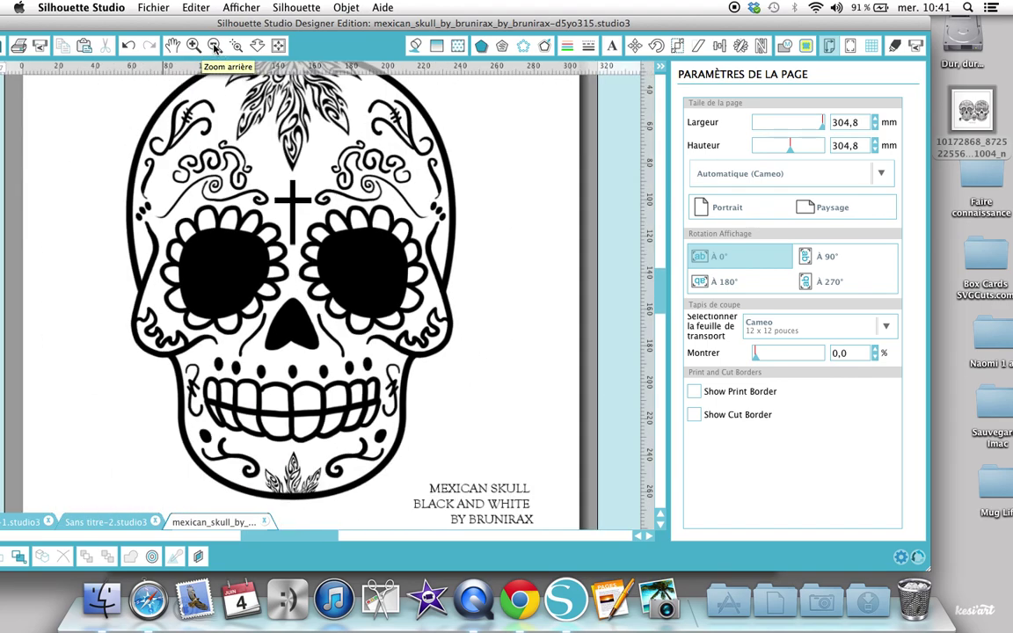
left_click(215, 47)
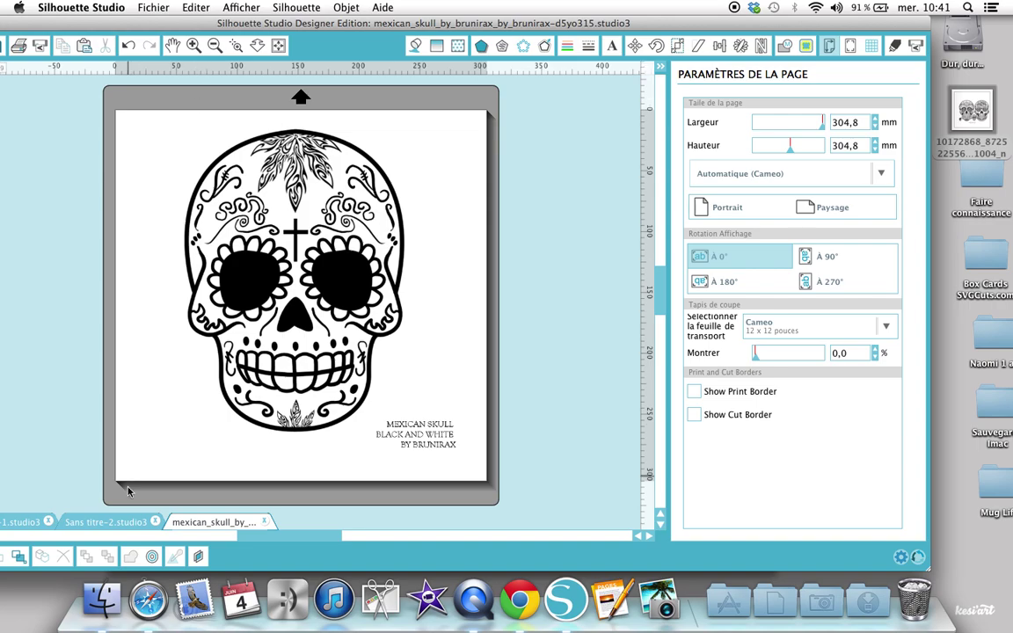
In Sans titre-2, frame the rose-topped skull with a trace area about 100 mm wide and apply Trace and Detach
left_click(123, 523)
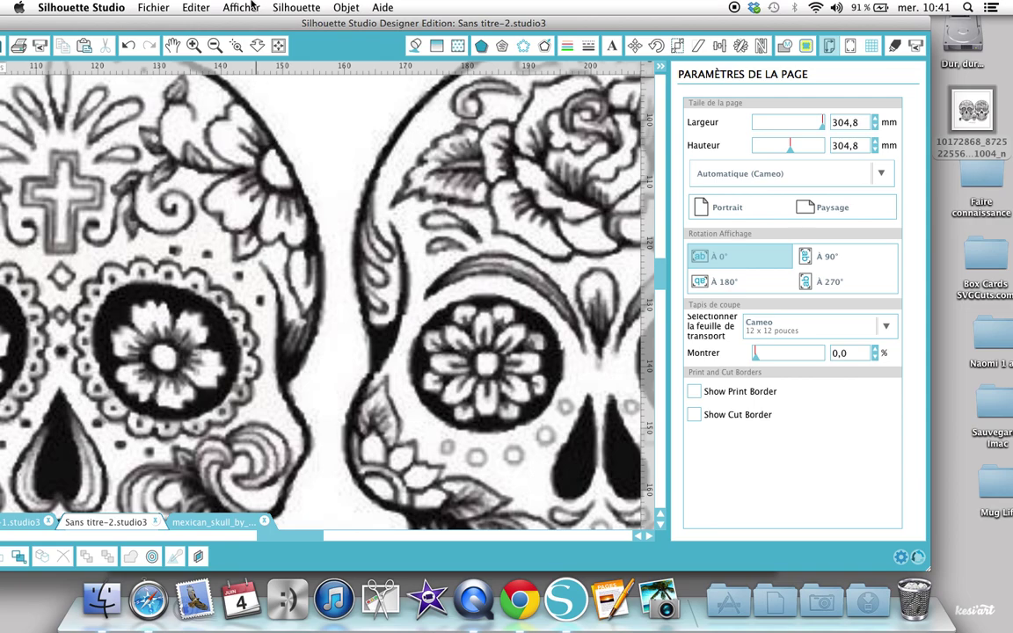
left_click(214, 46)
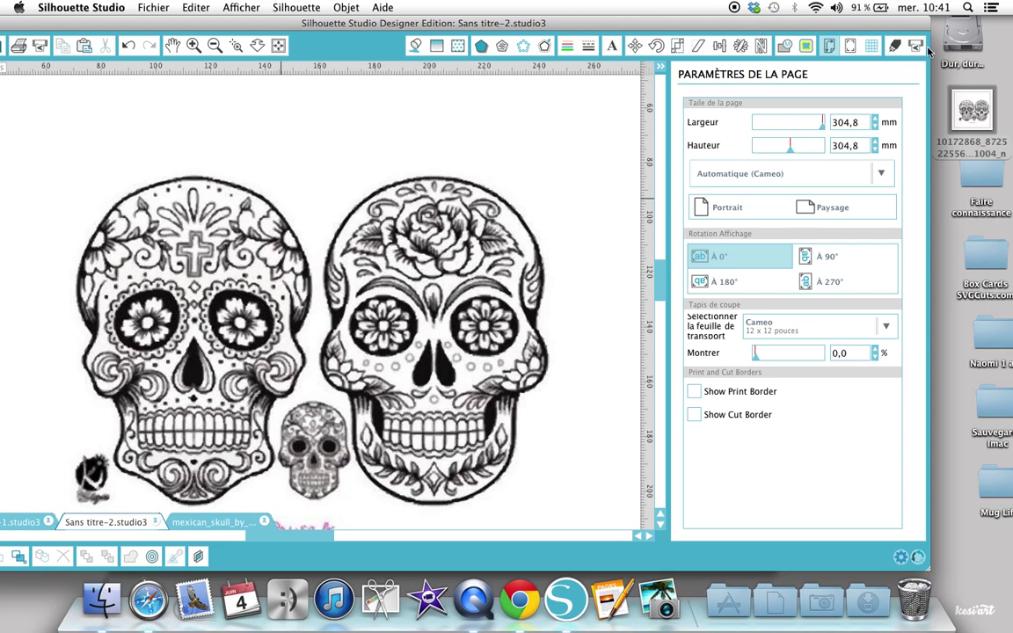
left_click(807, 48)
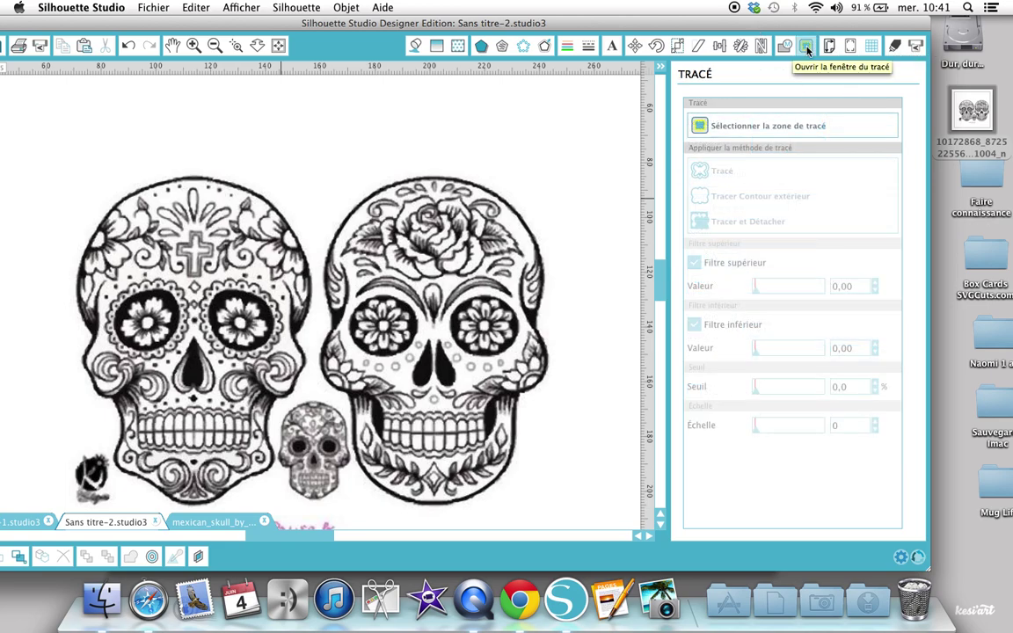
left_click(693, 129)
mouse_move(306, 144)
left_mouse_down()
mouse_move(534, 340)
mouse_move(578, 544)
mouse_move(578, 478)
left_mouse_up()
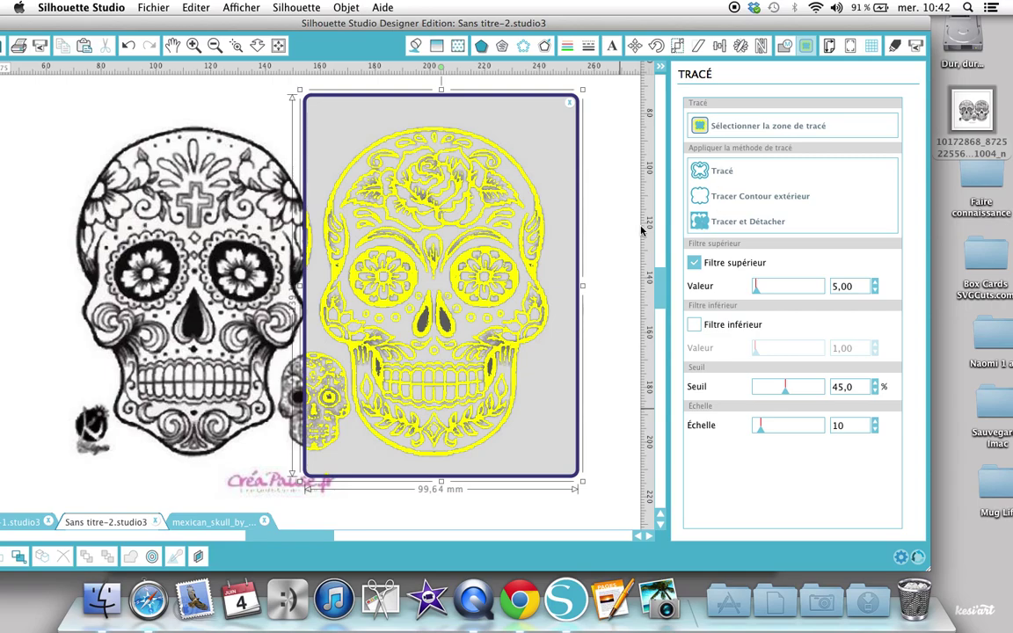
left_click(504, 238)
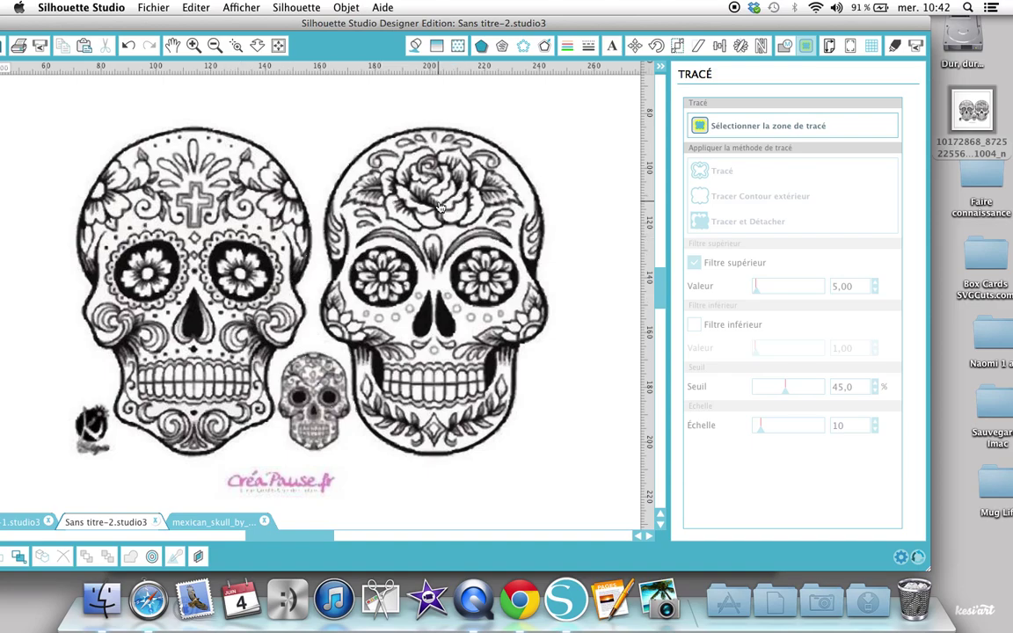
Set the detached skull aside and delete the rest of the source image, the cut outline and the leftover fragments
left_click_drag(440, 207, 656, 180)
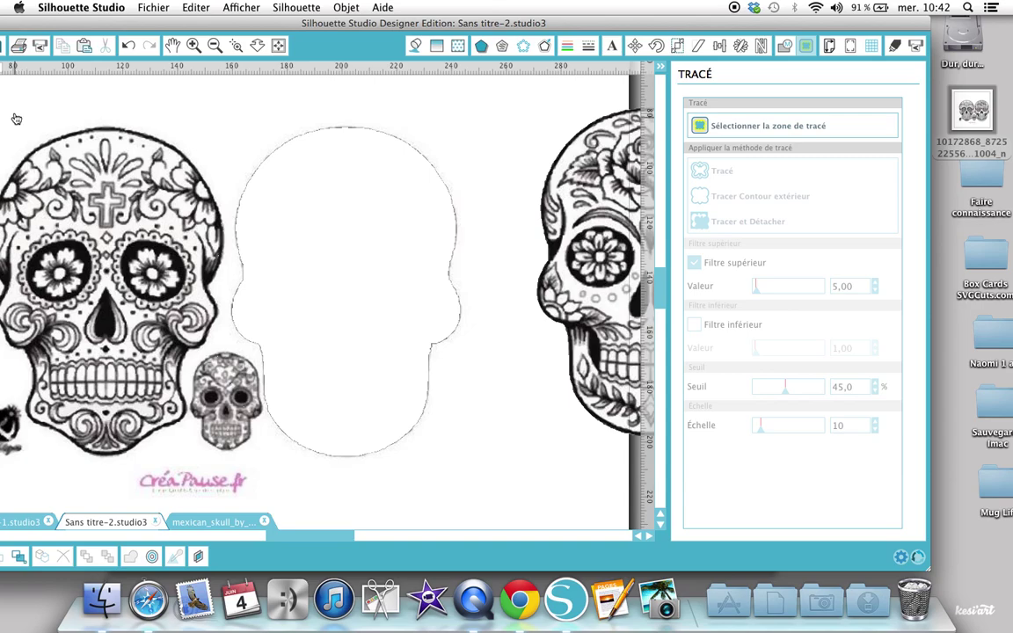
left_click_drag(18, 104, 39, 96)
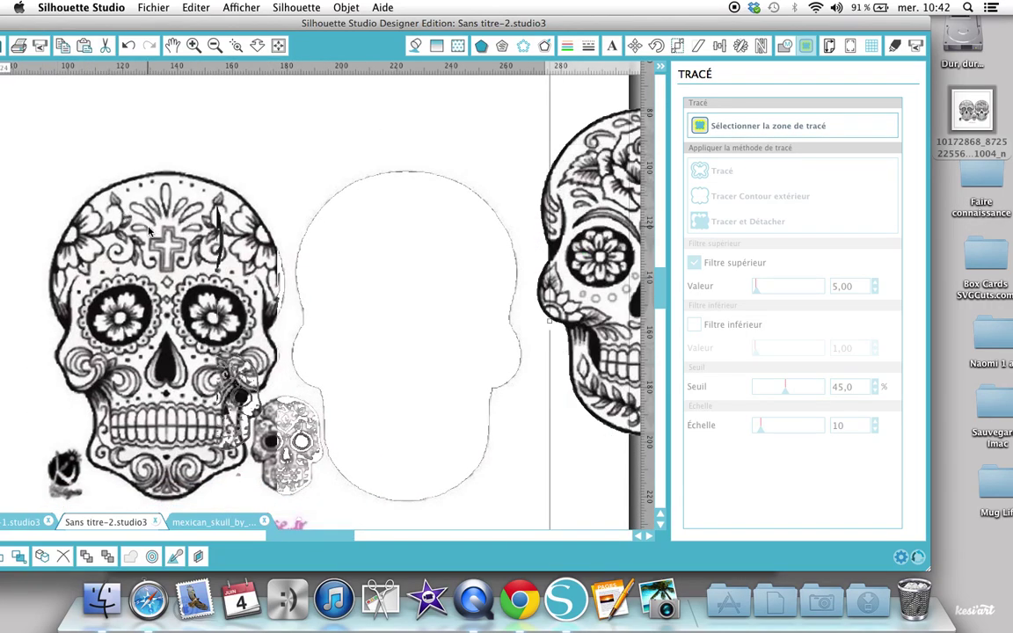
mouse_move(59, 151)
left_mouse_down()
mouse_move(79, 170)
mouse_move(62, 157)
left_mouse_up()
key("Delete")
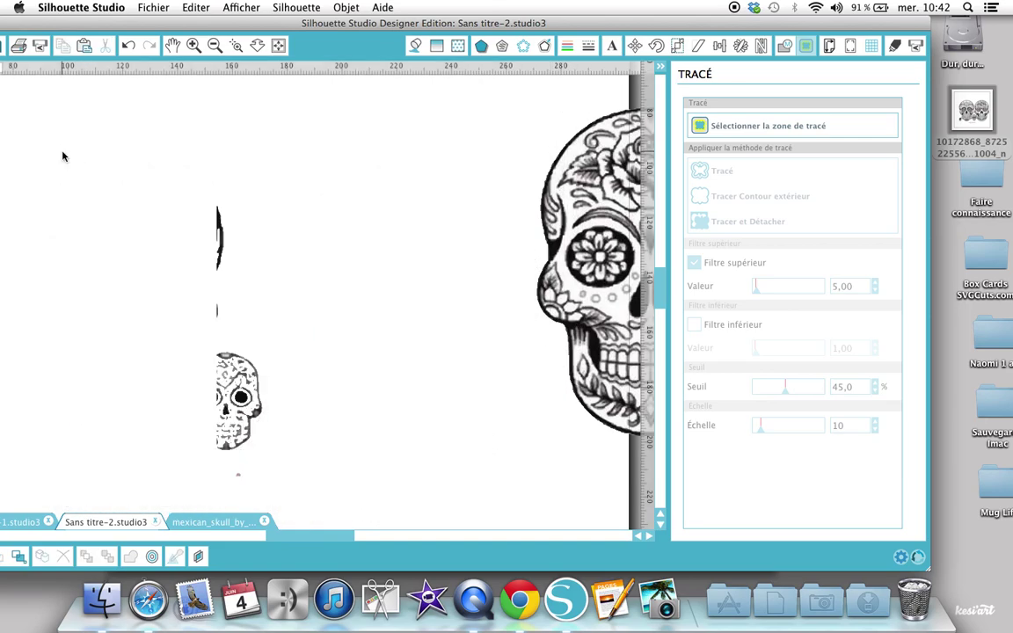
left_click(149, 134)
left_click_drag(149, 134, 298, 471)
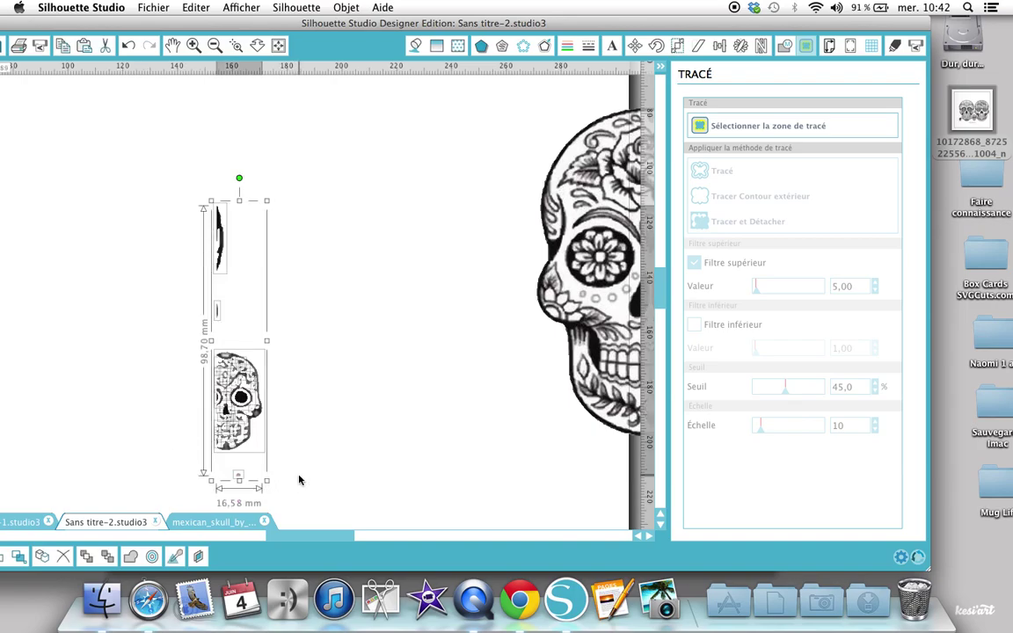
key("Delete")
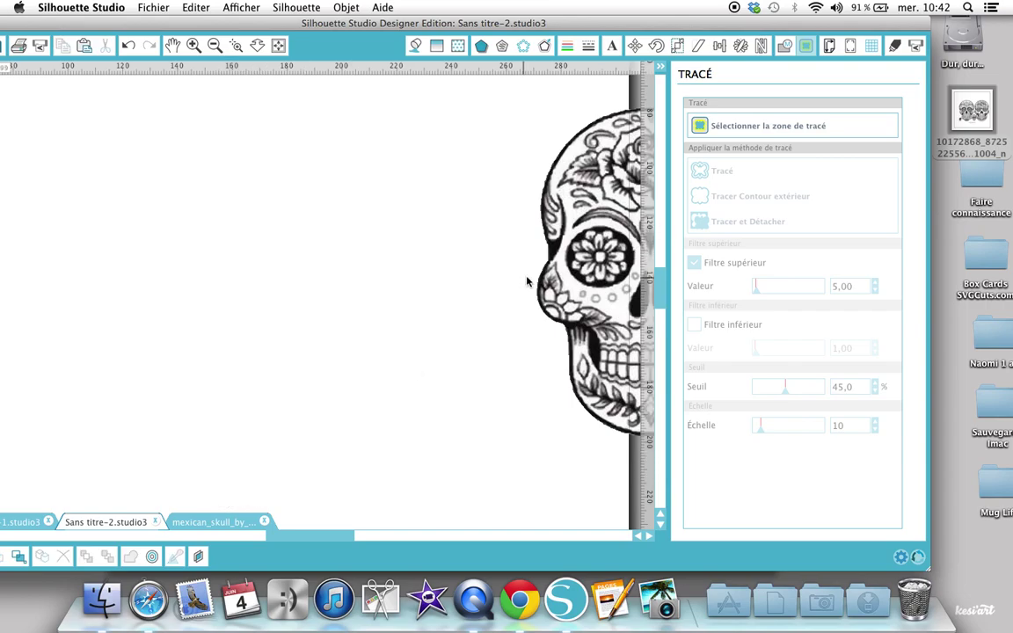
Move the detached rose-topped skull back into the cleared area of the page
left_click(600, 245)
mouse_move(599, 246)
left_mouse_down()
mouse_move(357, 249)
mouse_move(234, 271)
mouse_move(247, 285)
left_mouse_up()
left_click(499, 366)
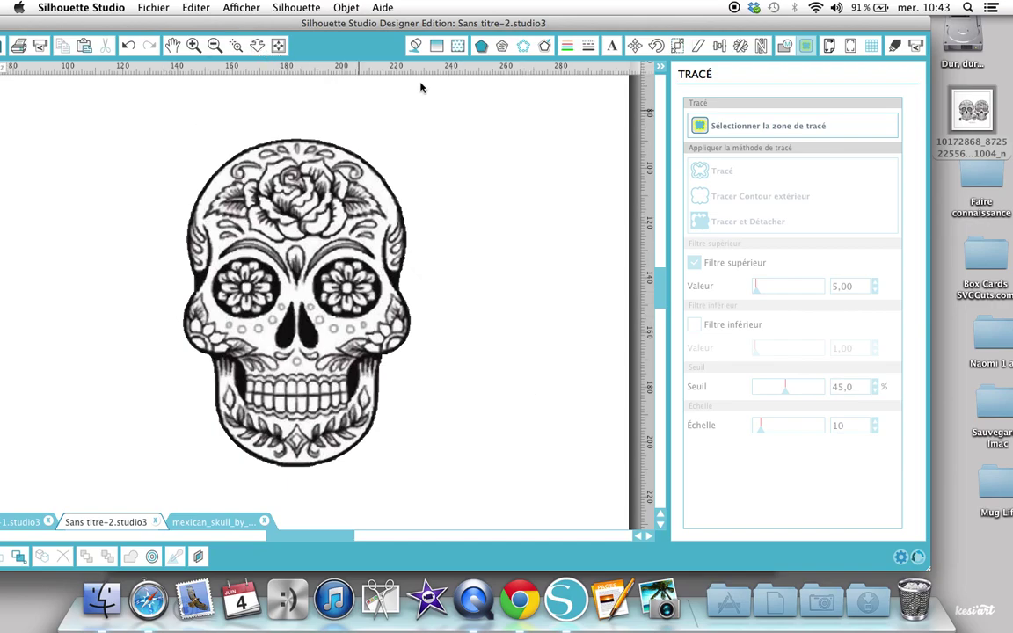
Trace an area about 124 × 142 mm around the skull with the high-pass filter off, low-pass filter on and threshold at 81.5%
left_click(702, 128)
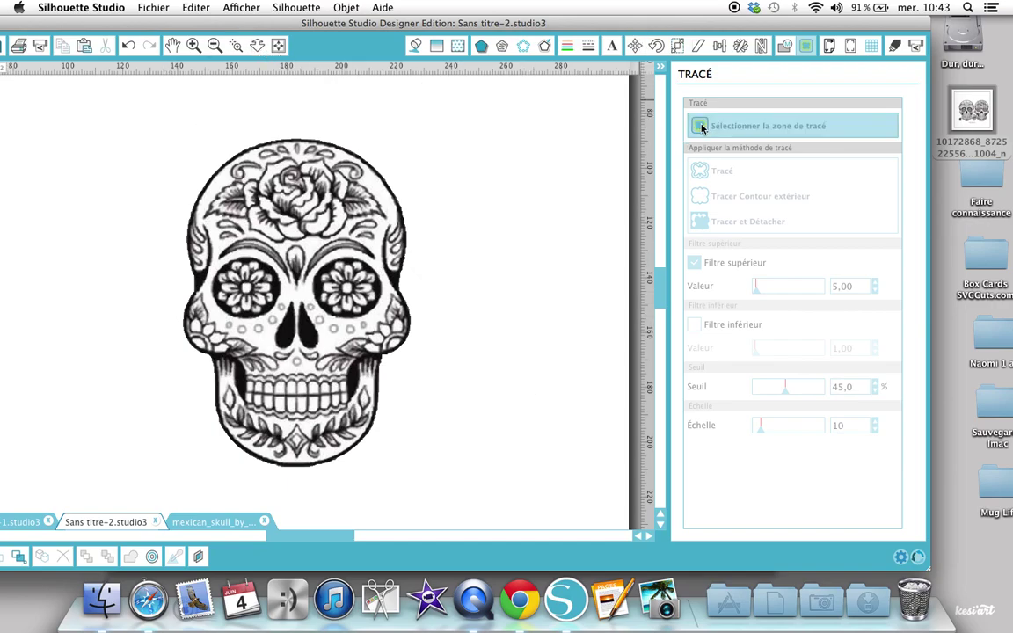
mouse_move(140, 110)
left_mouse_down()
mouse_move(203, 120)
mouse_move(413, 297)
mouse_move(481, 500)
left_mouse_up()
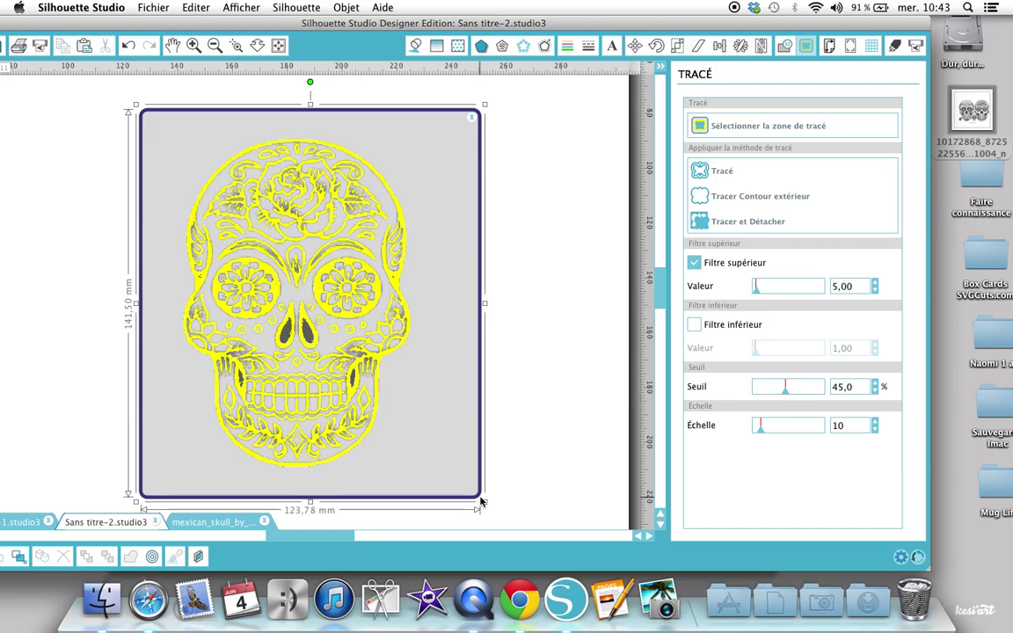
left_click(694, 264)
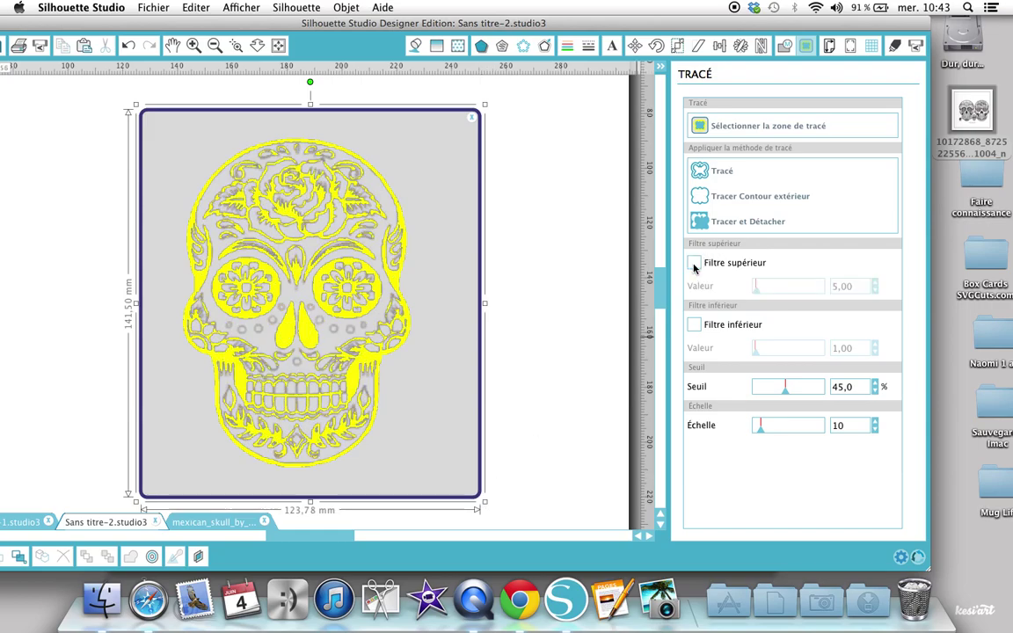
left_click(695, 324)
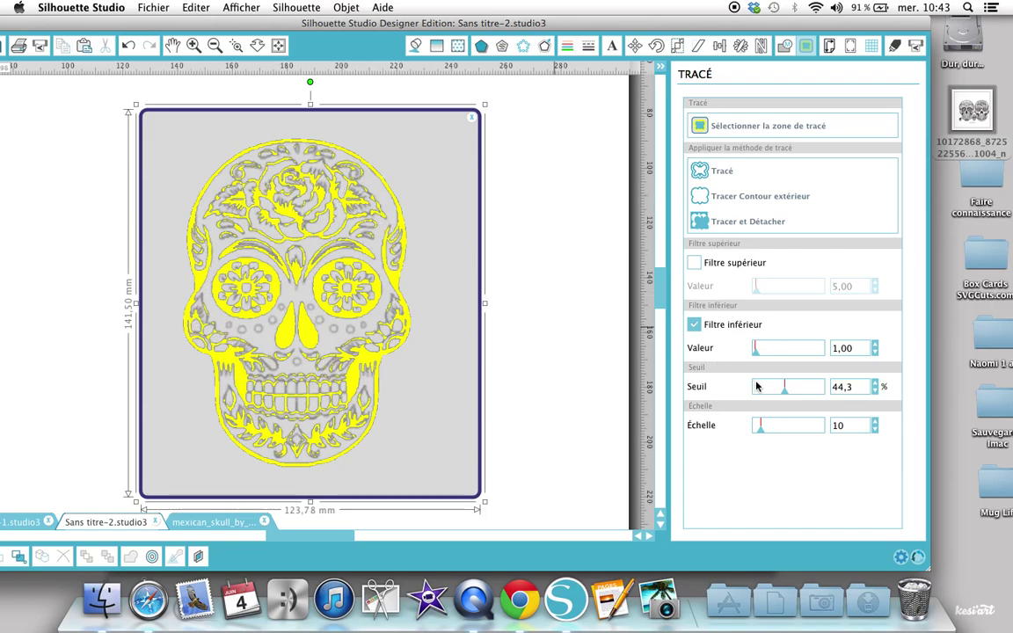
left_click_drag(789, 397, 821, 398)
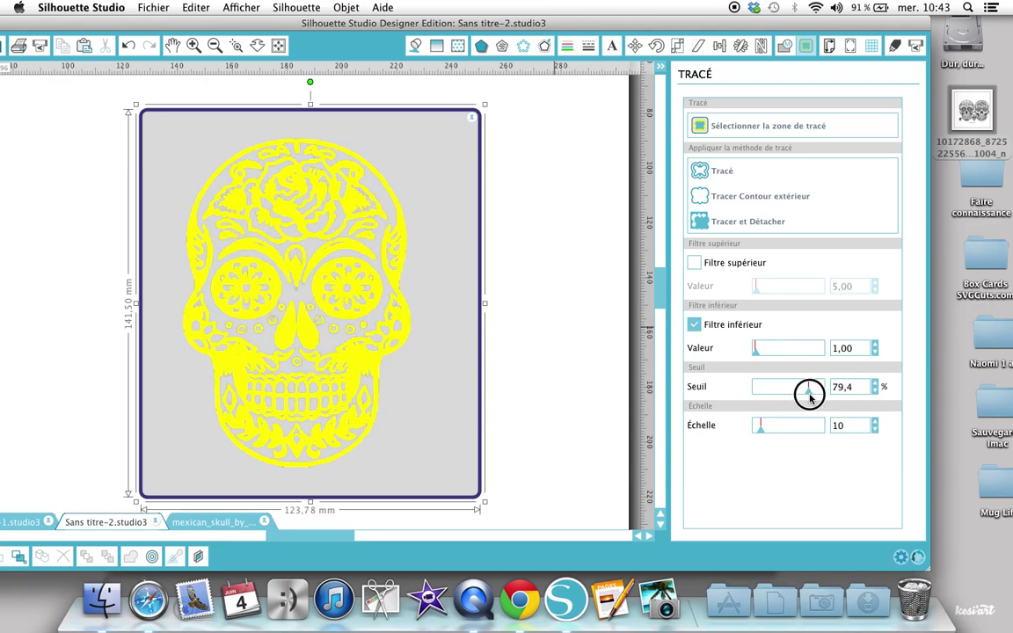
mouse_move(811, 397)
left_mouse_down()
mouse_move(802, 397)
mouse_move(811, 398)
left_mouse_up()
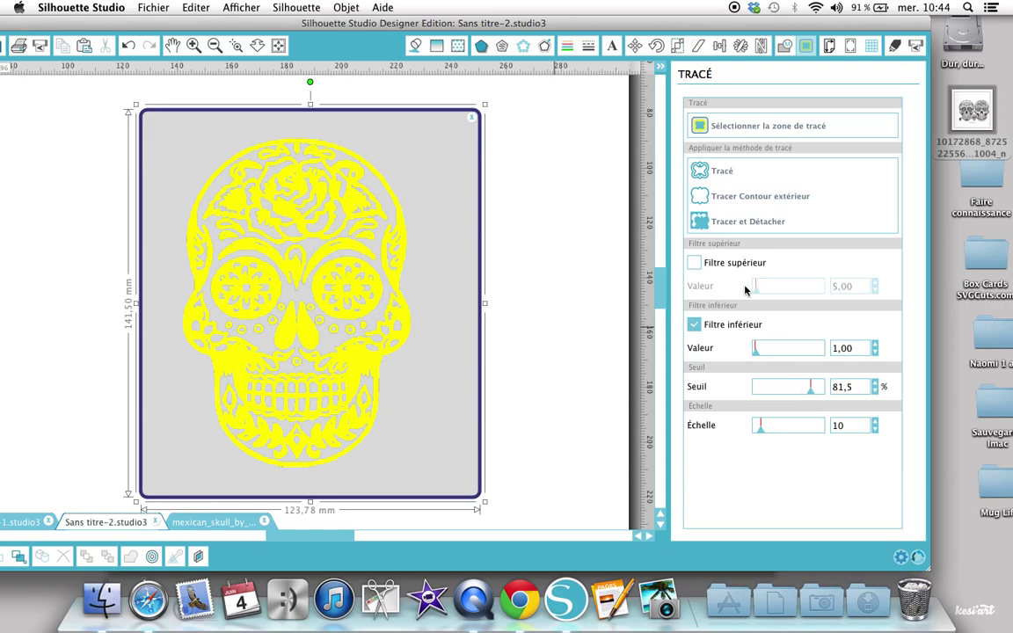
left_click(722, 172)
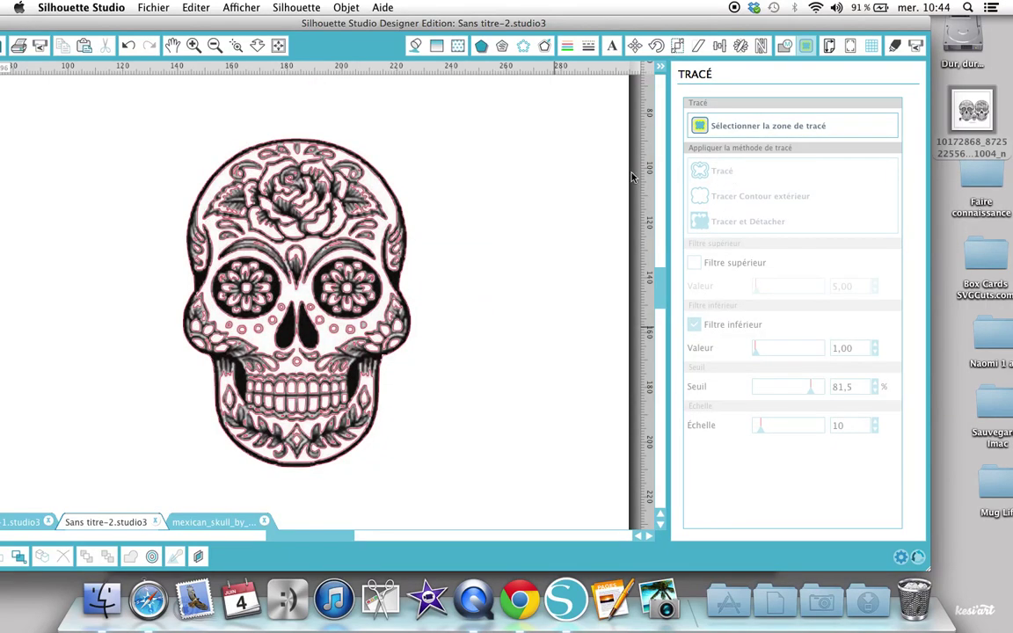
Move the source skull image off the traced lines, delete it, and select the traced skull
mouse_move(375, 186)
left_mouse_down()
mouse_move(502, 187)
mouse_move(568, 146)
left_mouse_up()
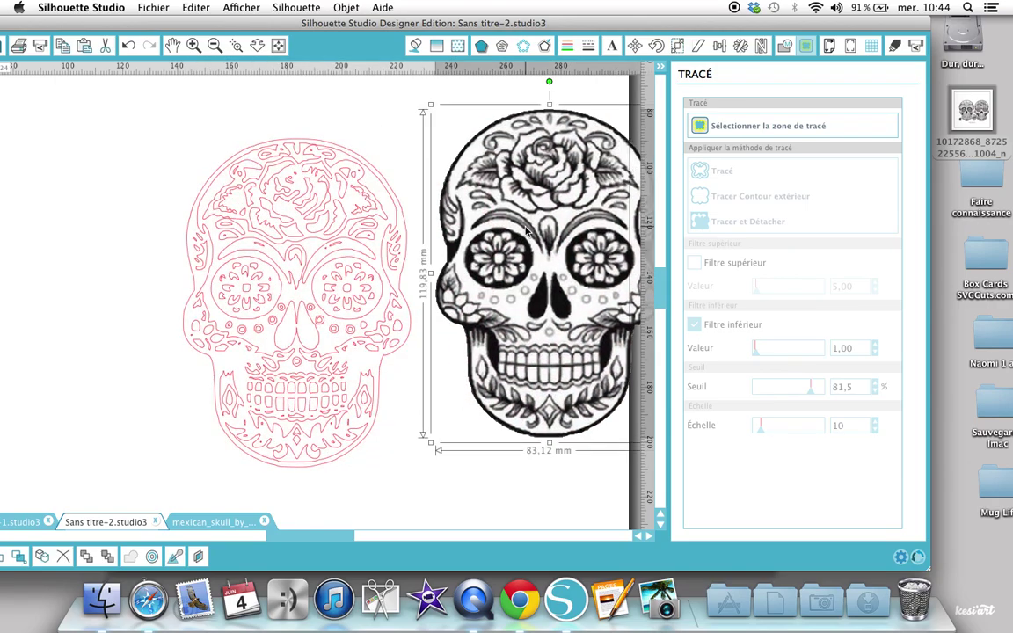
key("Delete")
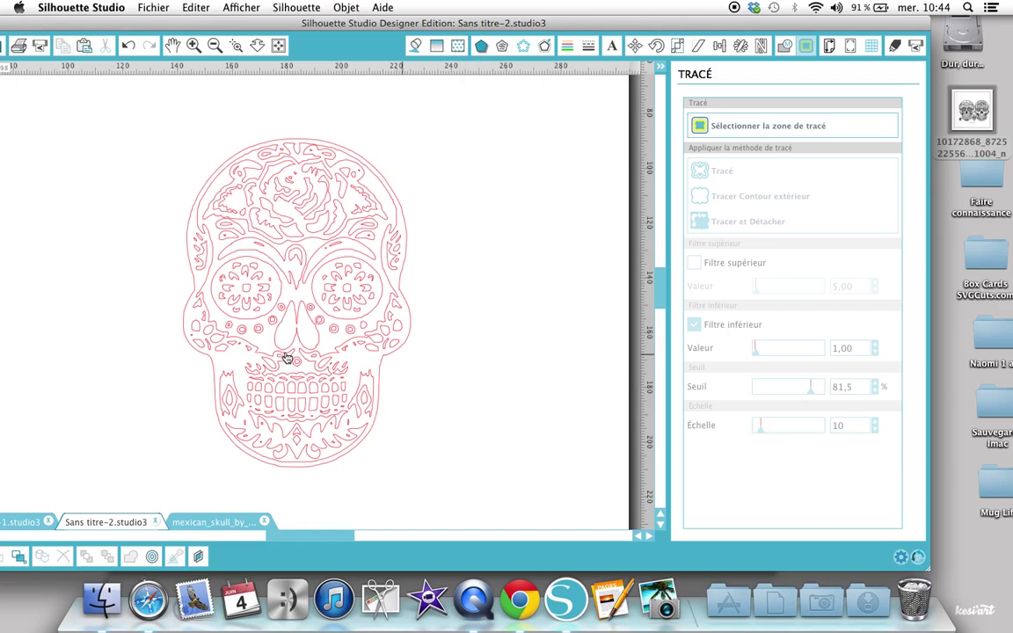
left_click(282, 220)
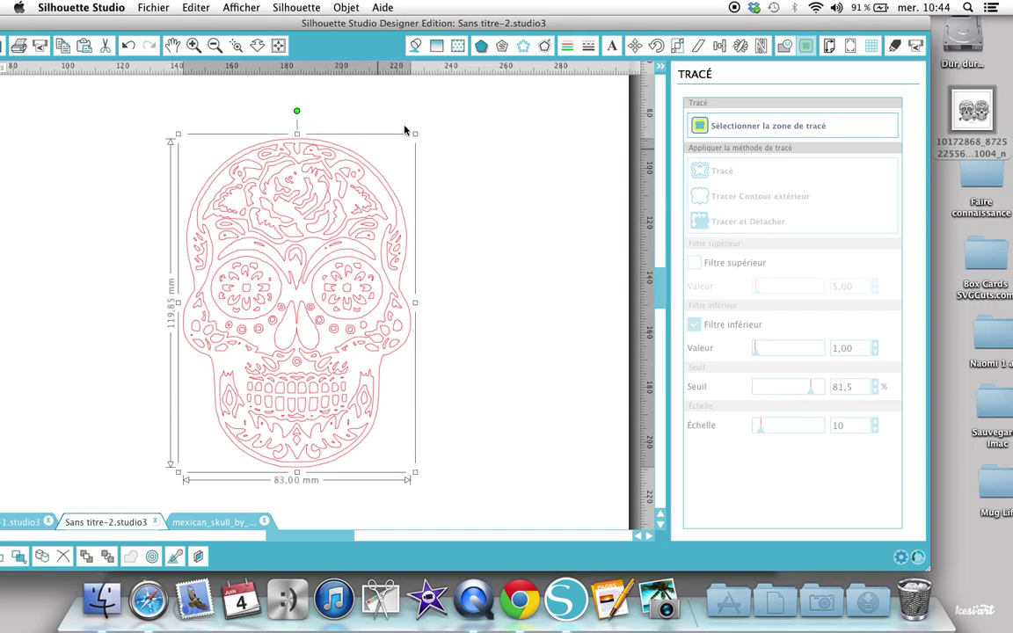
Fill the traced rose-topped skull with solid red
left_click(415, 48)
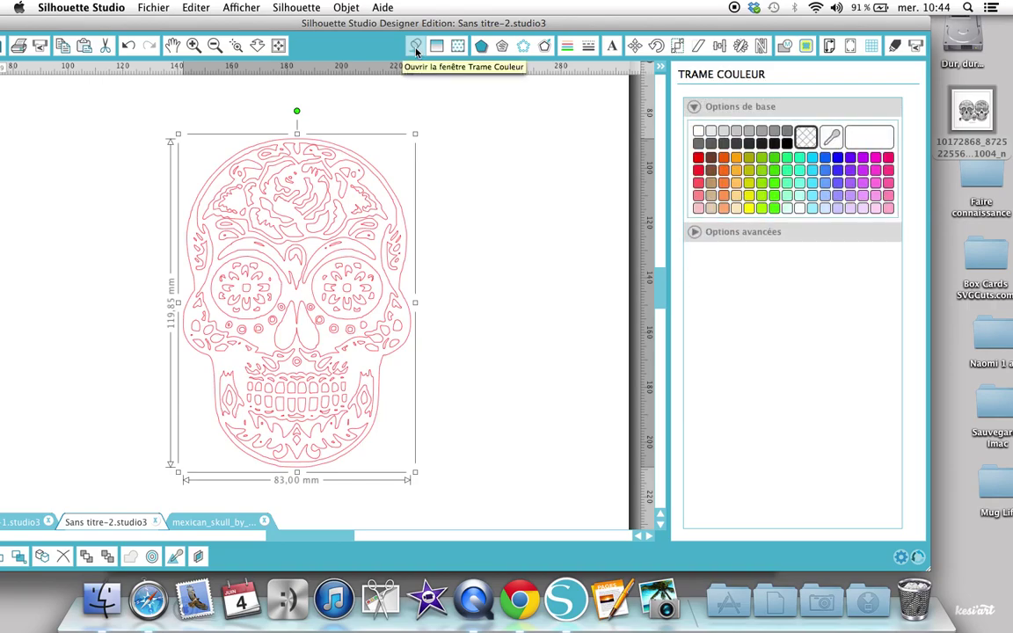
left_click(700, 158)
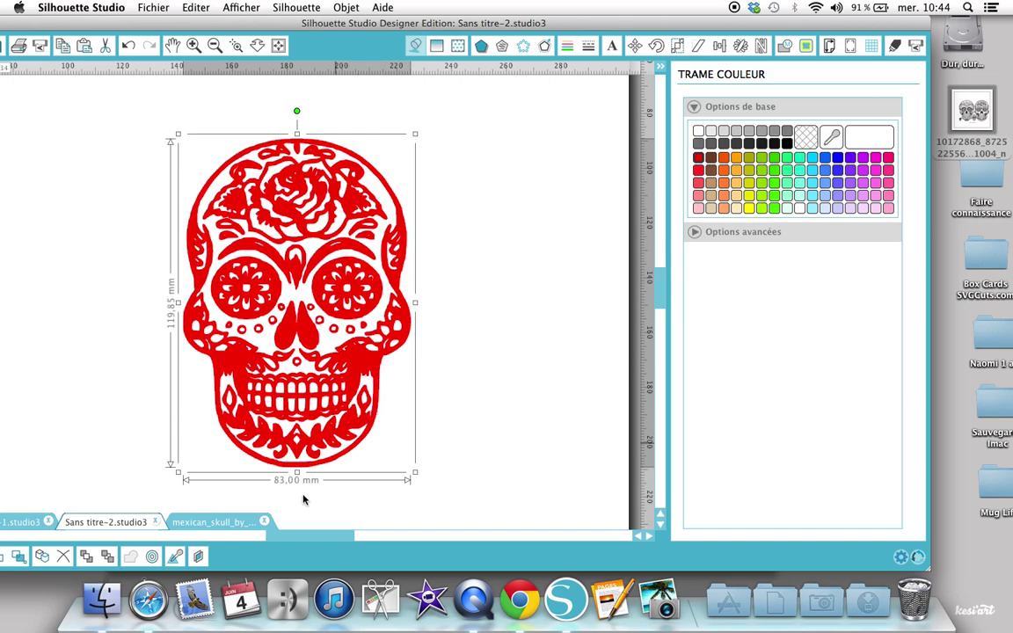
Switch to the mexican_skull document, scale its skull image down to about 231 mm square and move it back towards the page centre
left_click(236, 523)
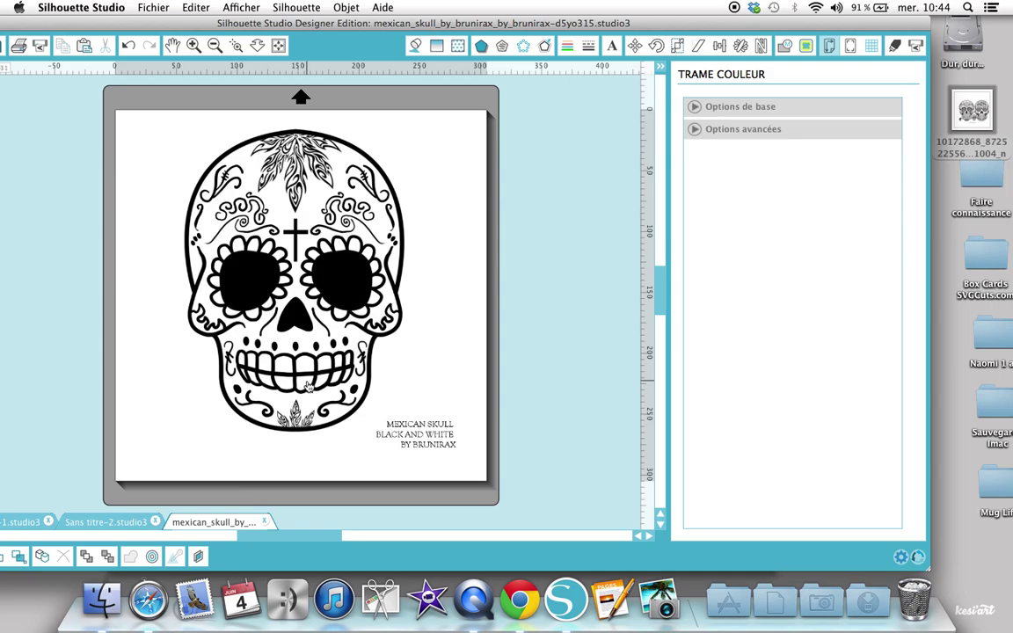
left_click(278, 349)
left_click_drag(469, 464, 388, 408)
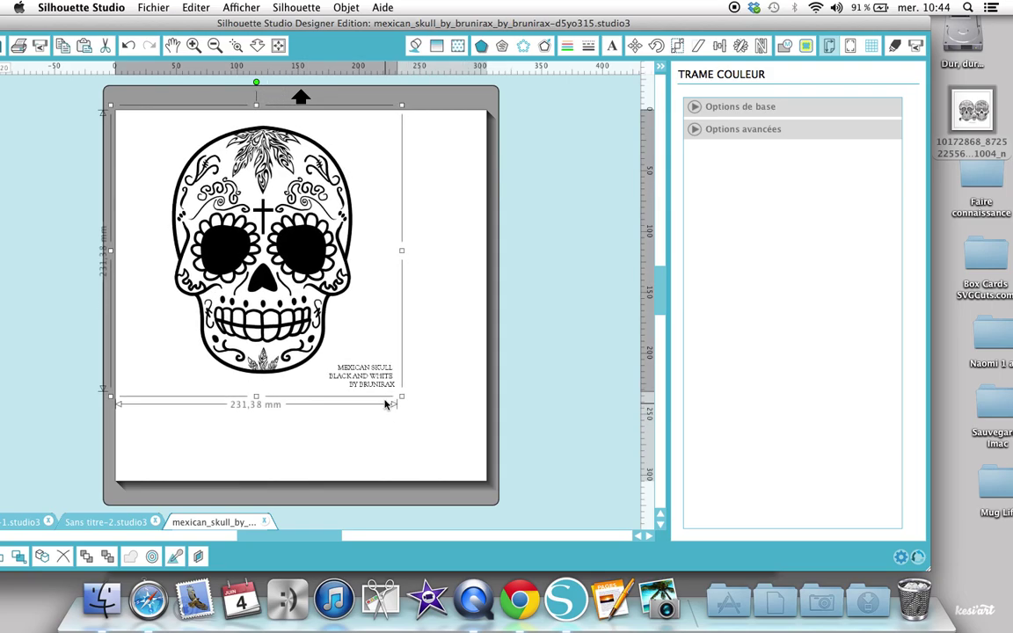
left_click_drag(245, 255, 310, 286)
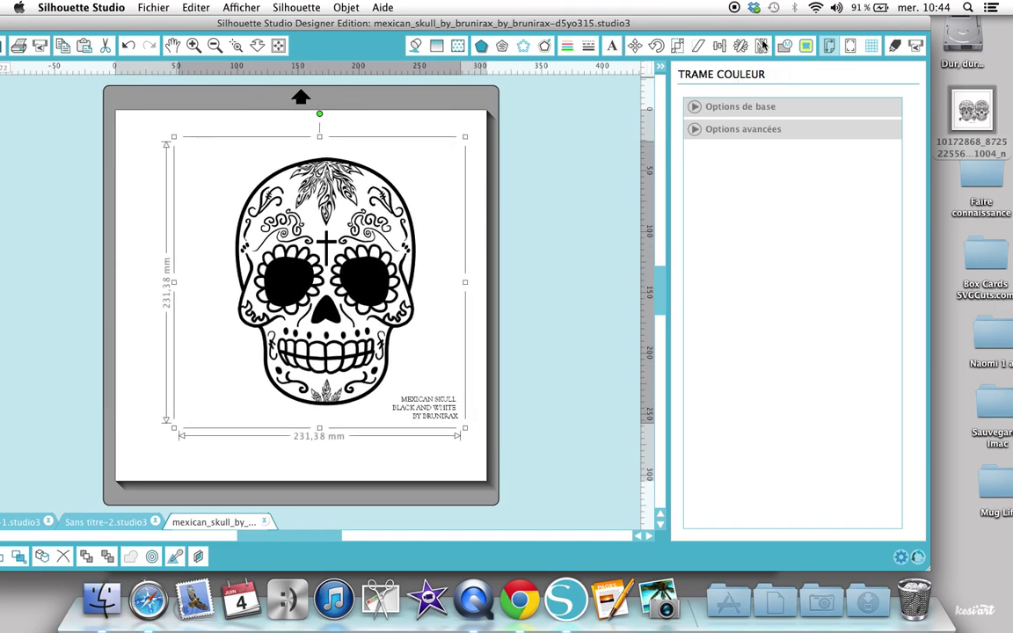
Trace an area about 224 × 246 mm around the skull image using the default filter and threshold settings
left_click(807, 45)
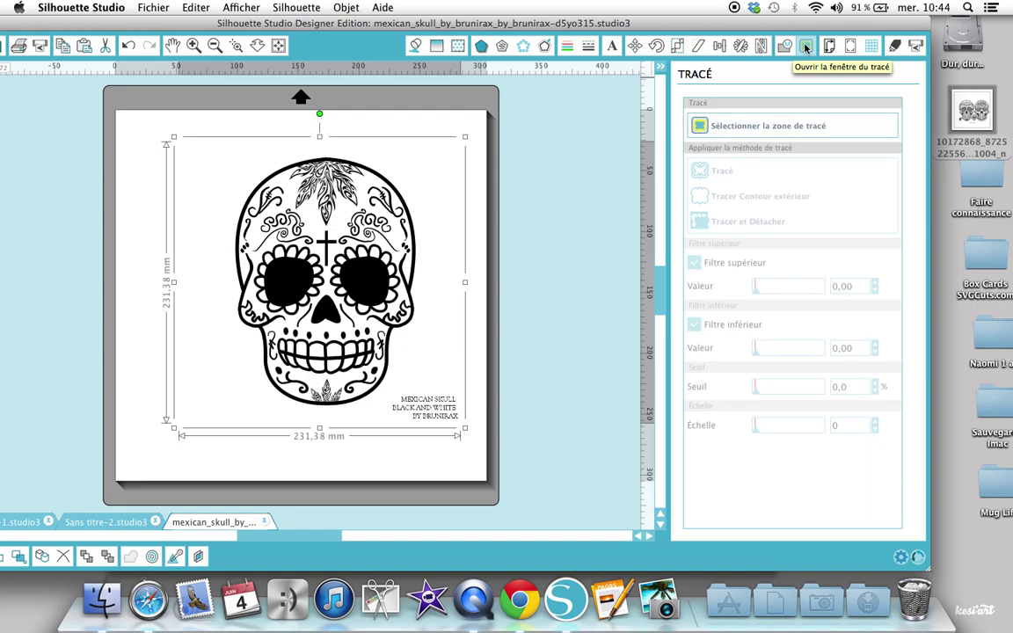
left_click(699, 127)
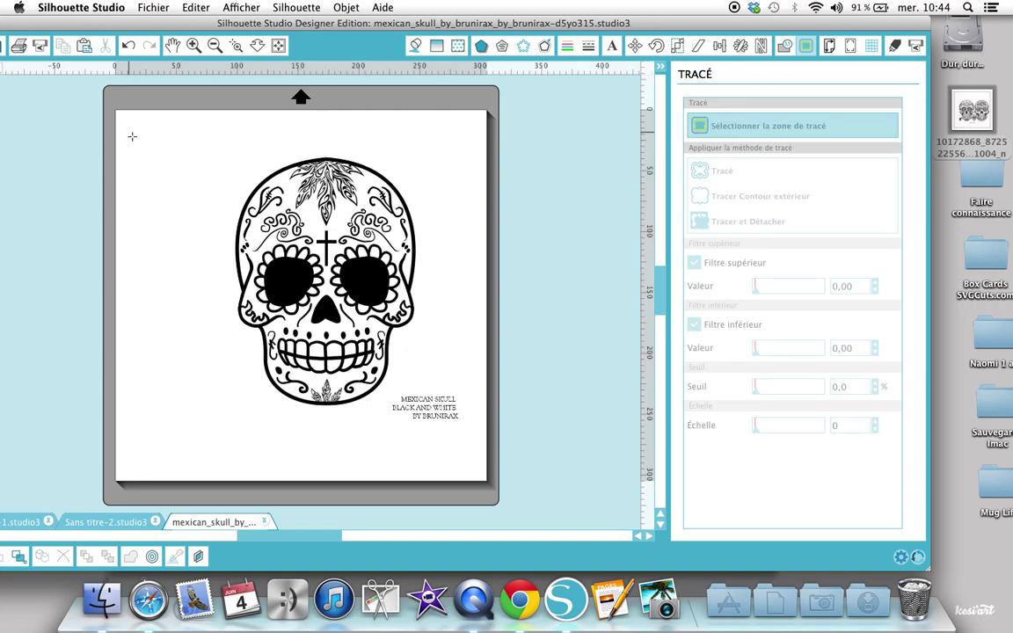
left_click_drag(173, 141, 347, 270)
left_click_drag(408, 344, 445, 440)
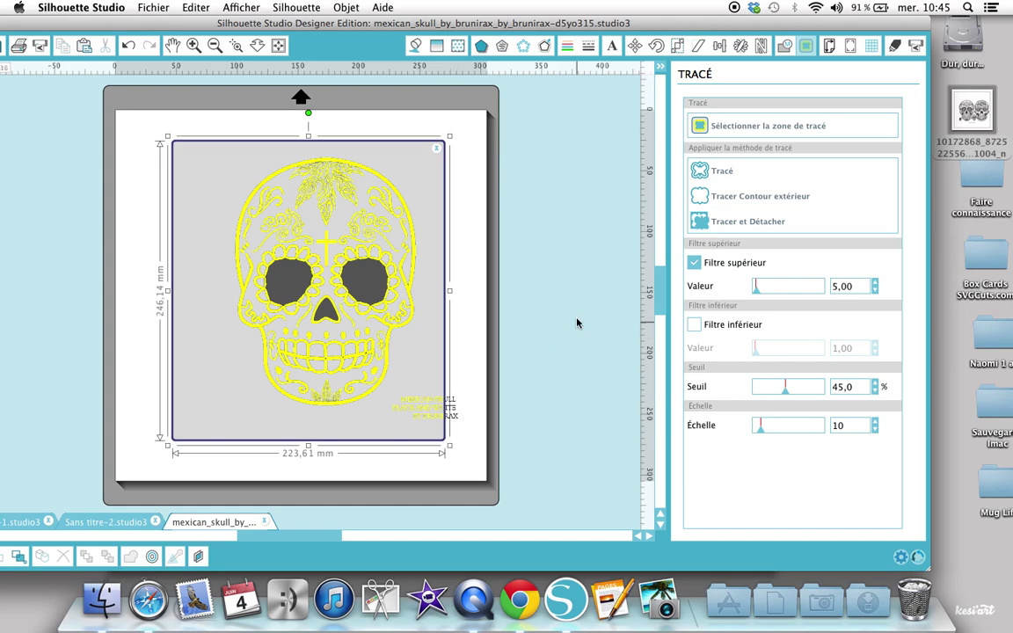
left_click(721, 172)
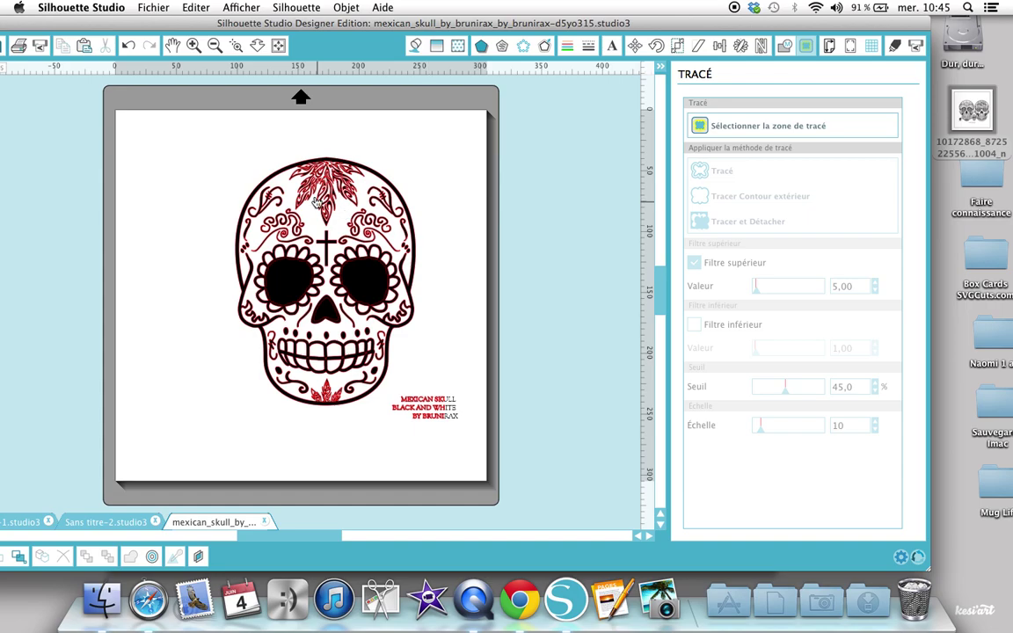
Move the source skull image off the traced lines and delete it
left_click_drag(295, 271, 503, 256)
left_click(503, 256)
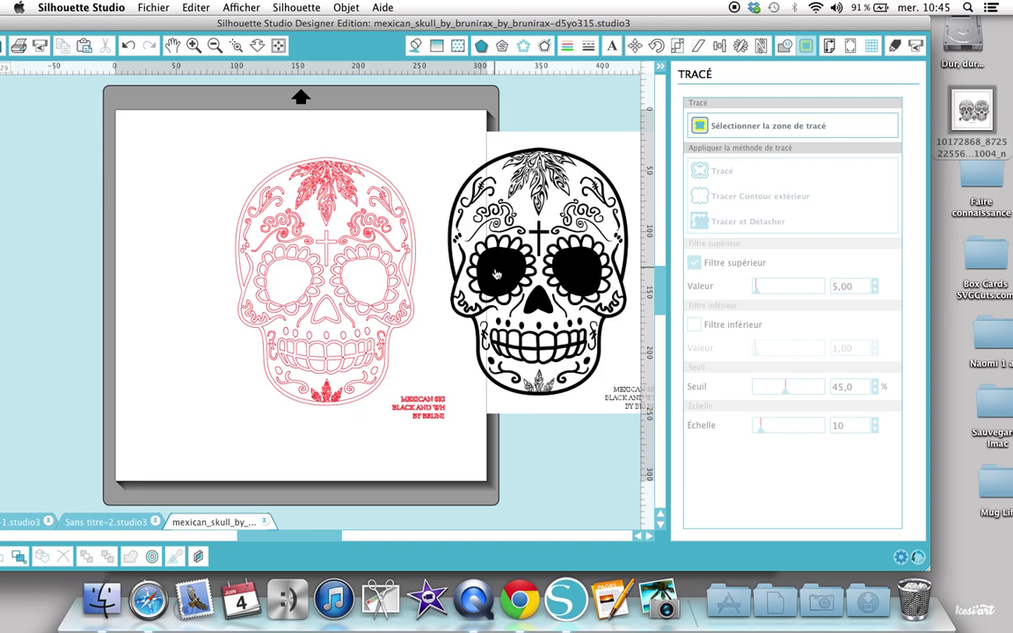
left_click(499, 274)
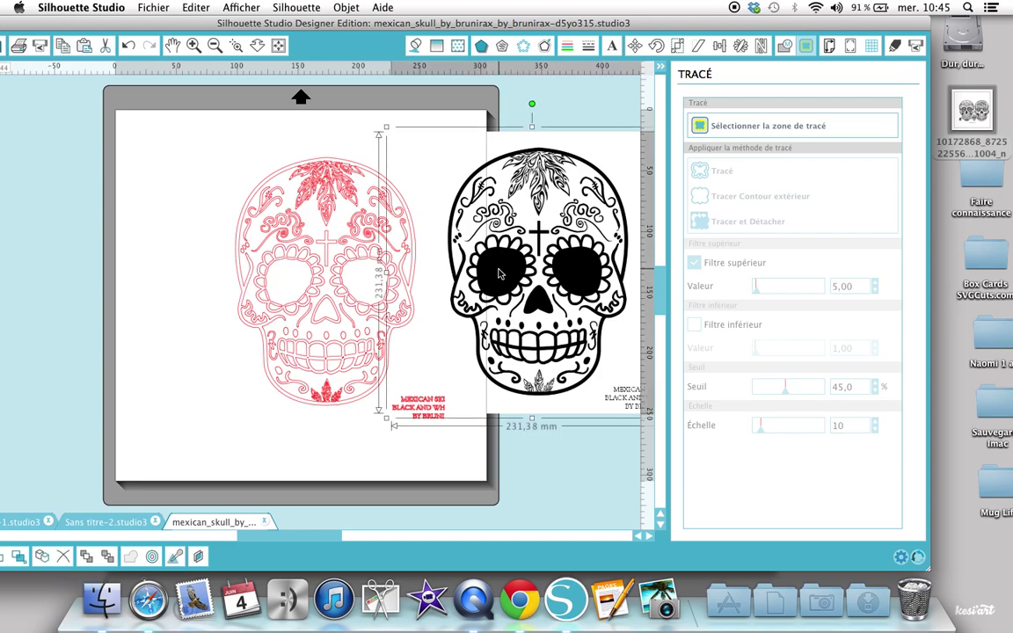
key("Delete")
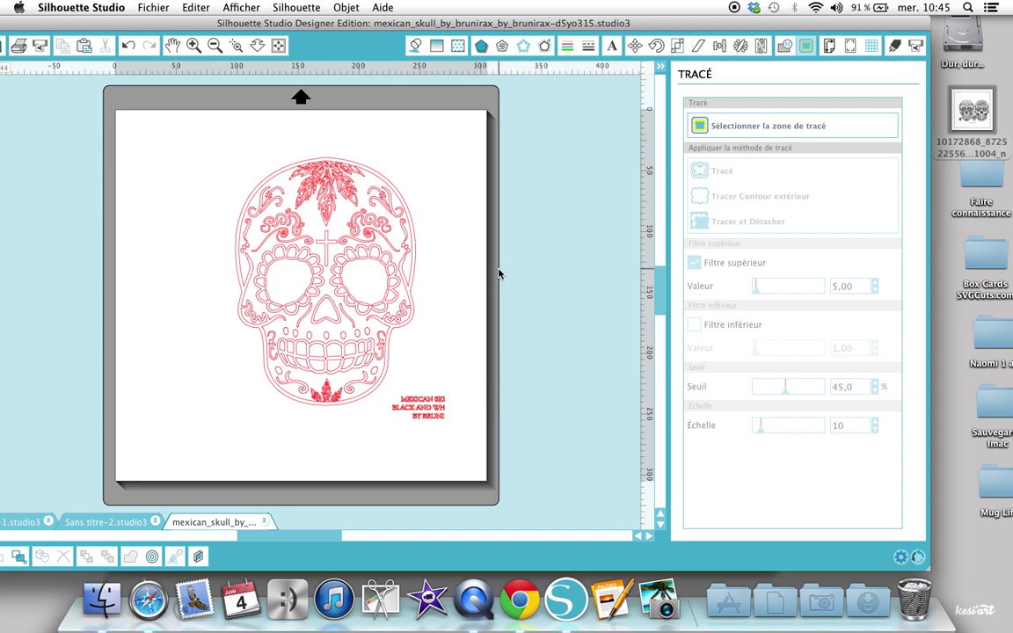
Release the traced skull's compound path into separate shapes and clear the selection
right_click(338, 293)
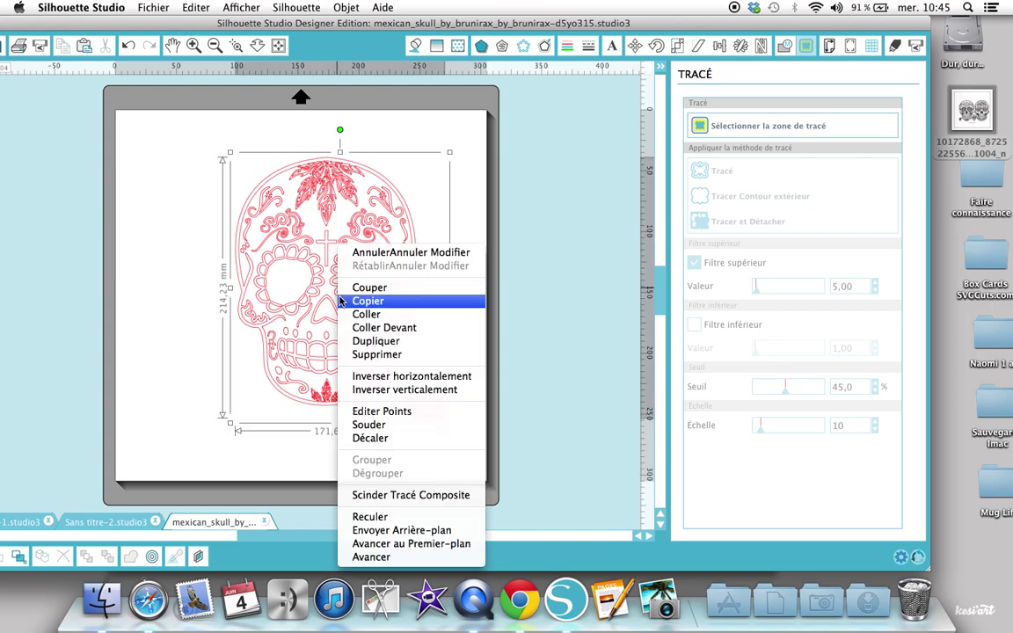
left_click(356, 497)
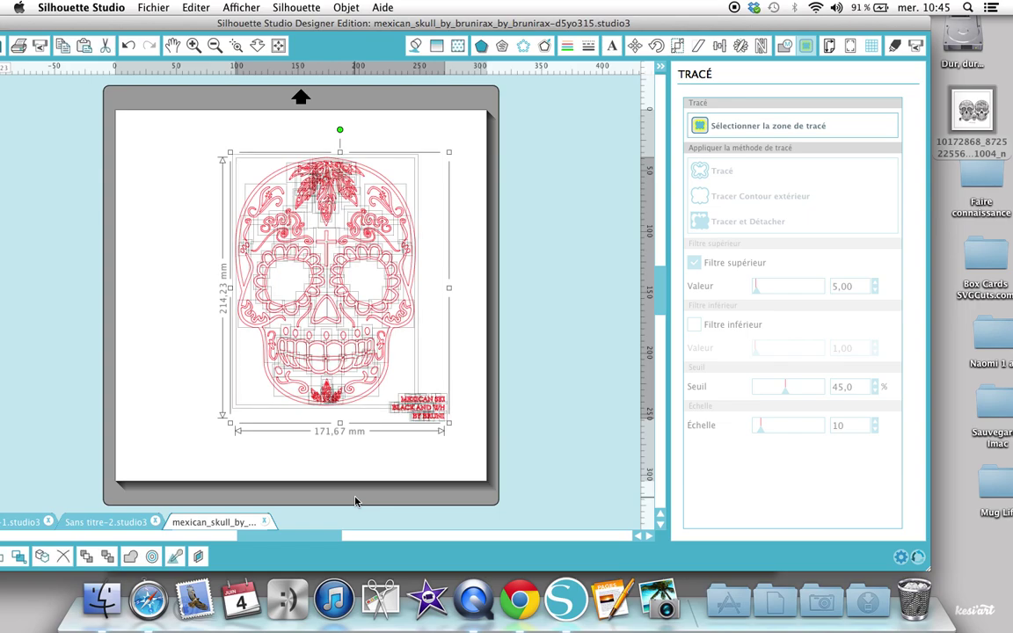
left_click(441, 457)
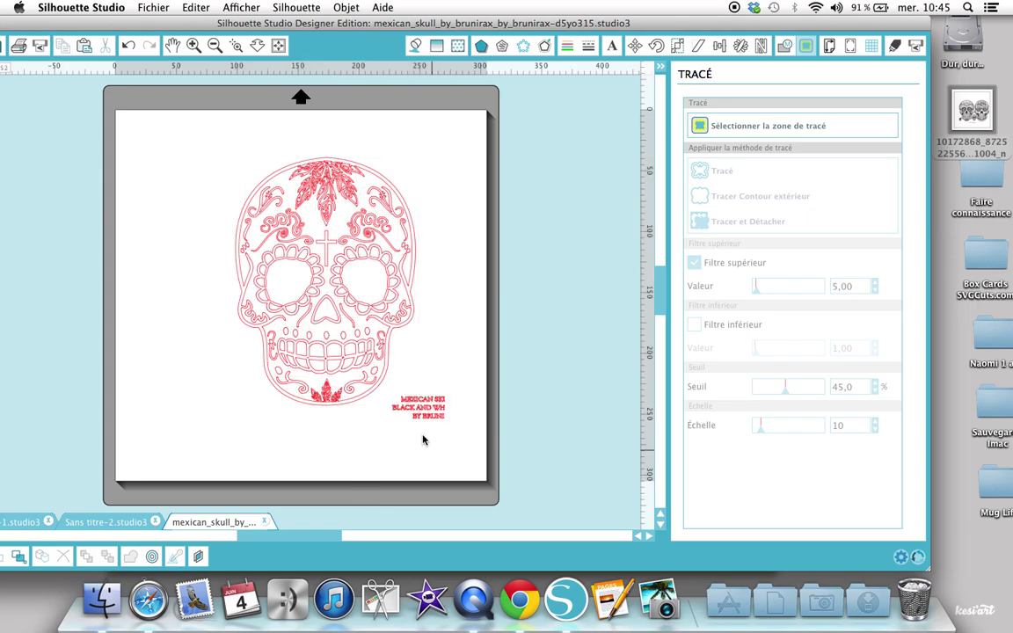
Delete the traced credit text beside the chin, including the leftover letter B
right_click(404, 385)
left_click(404, 384)
left_click_drag(403, 369, 463, 442)
key("Delete")
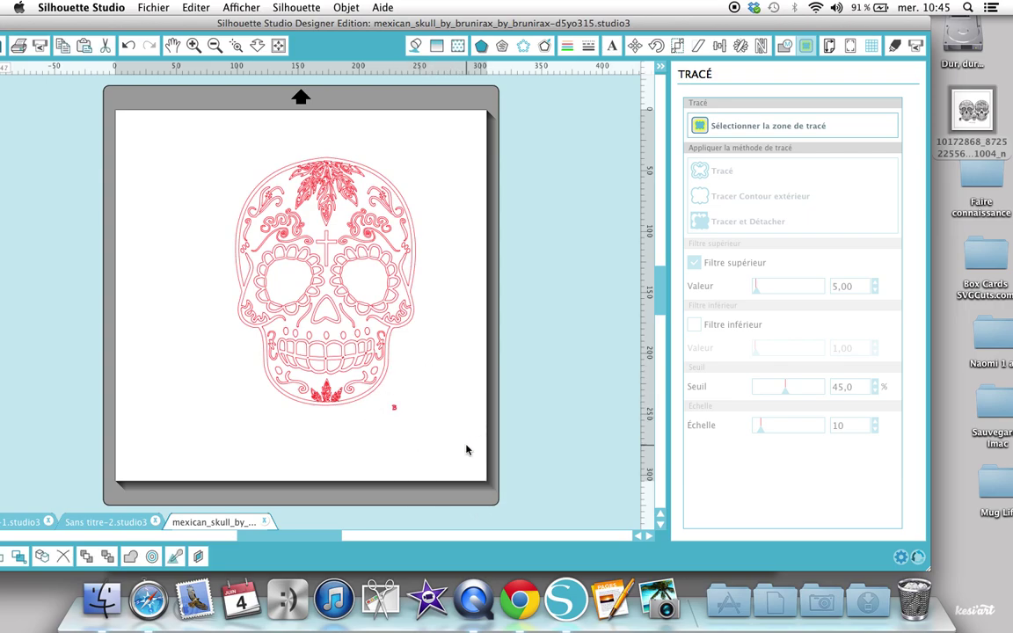
left_click(395, 409)
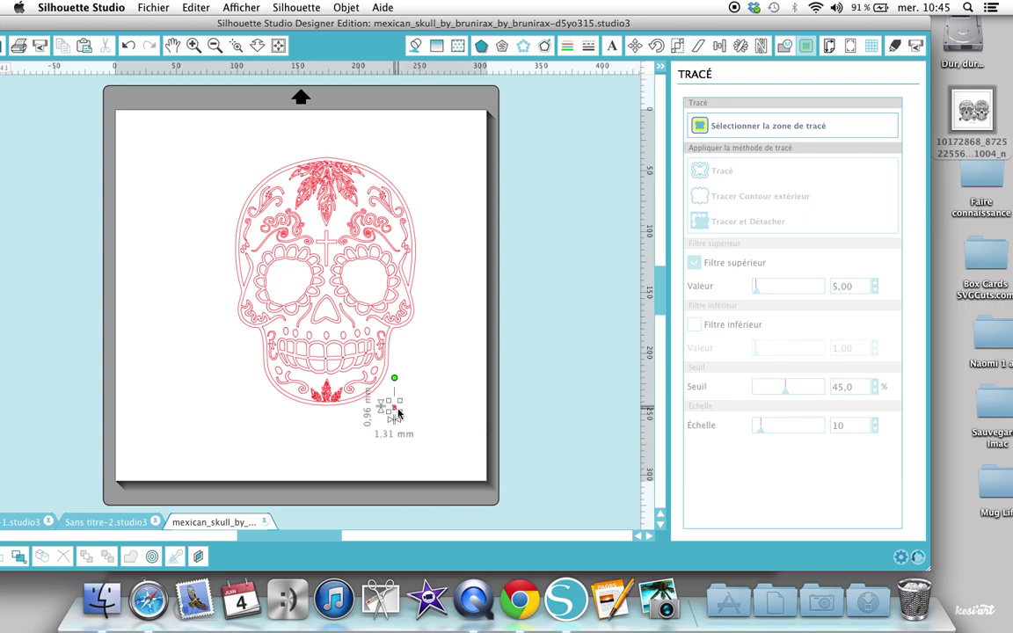
left_click_drag(177, 128, 456, 396)
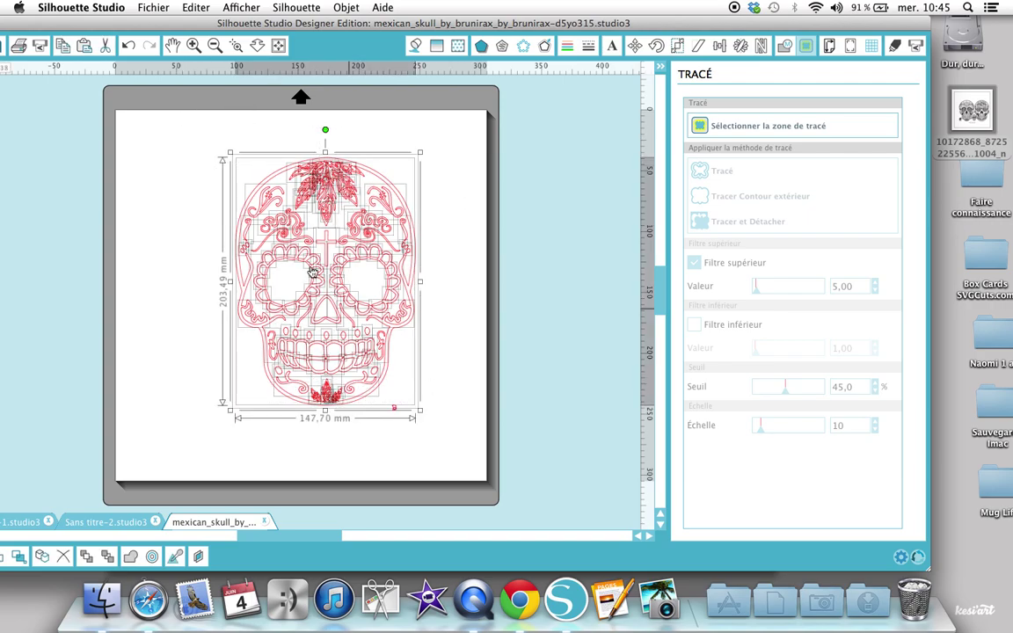
left_click(429, 367)
left_click(395, 410)
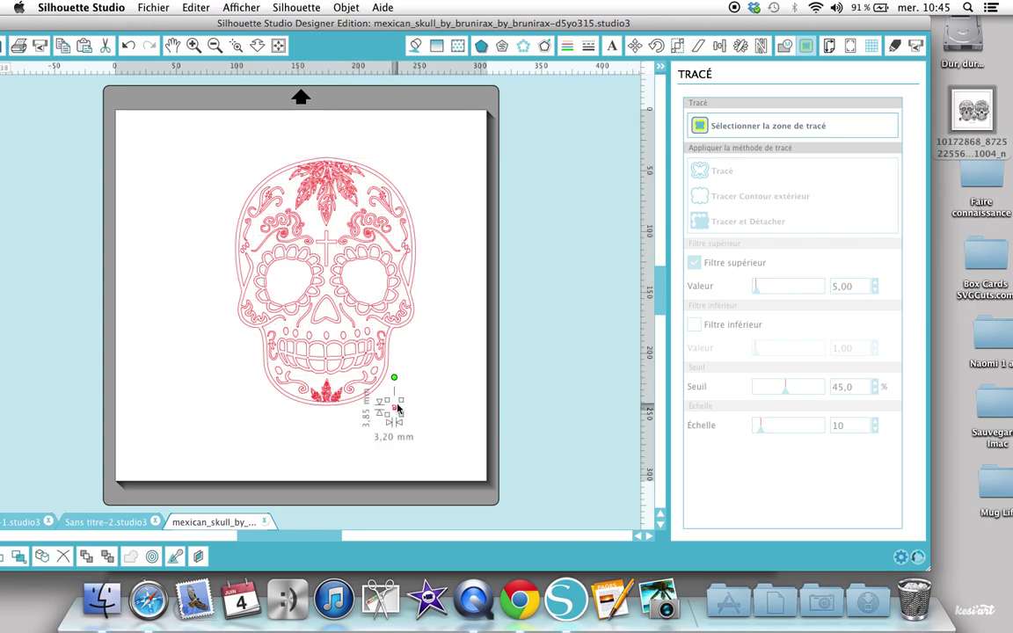
key("Delete")
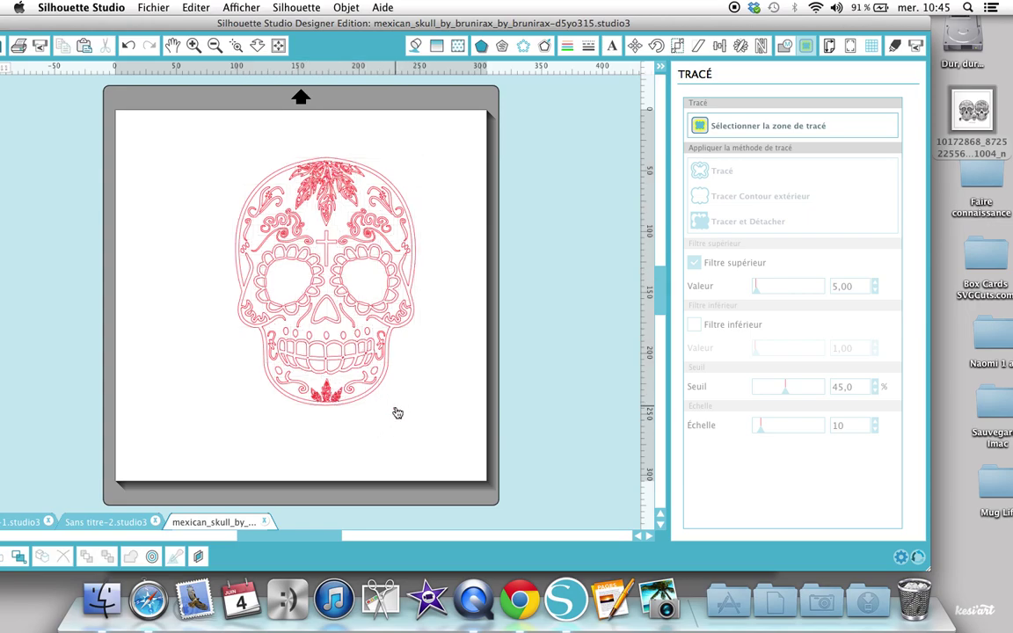
left_click(396, 412)
key("Delete")
Select all the remaining skull shapes and group them
right_click(186, 150)
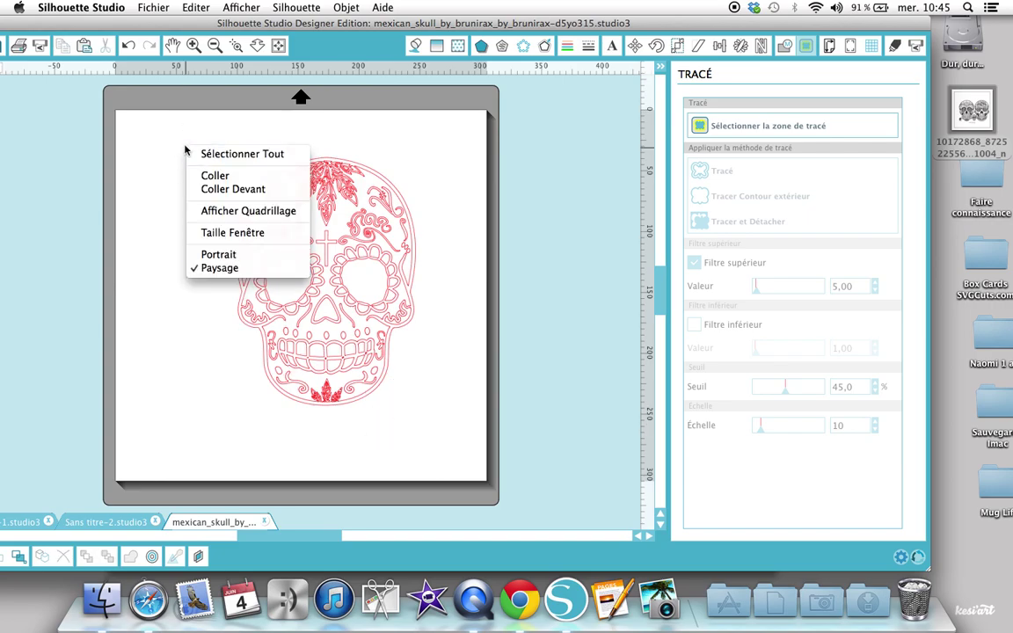
left_click(210, 155)
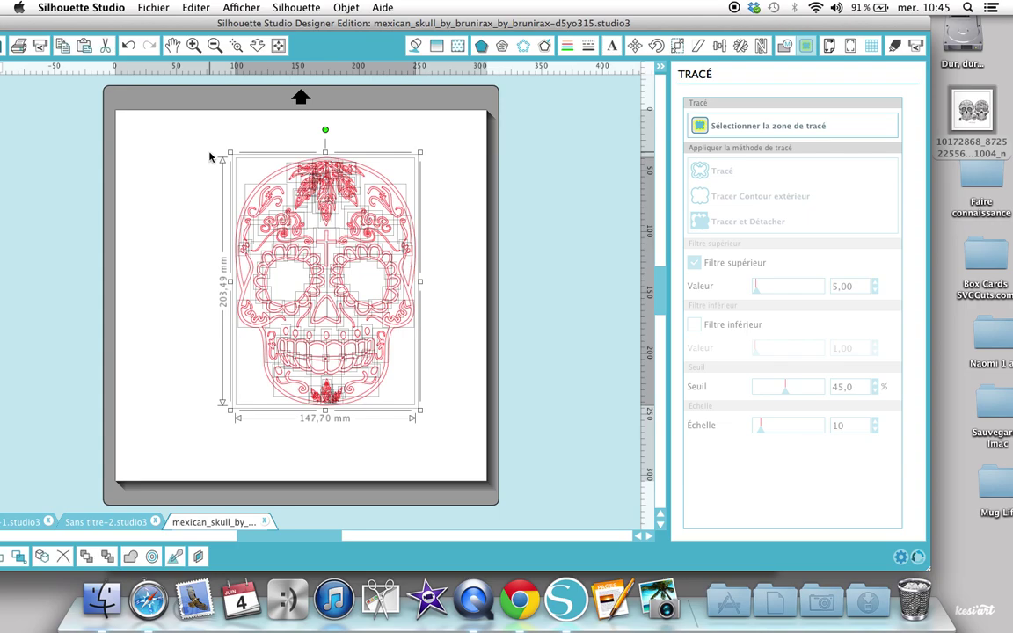
right_click(186, 365)
left_click(211, 460)
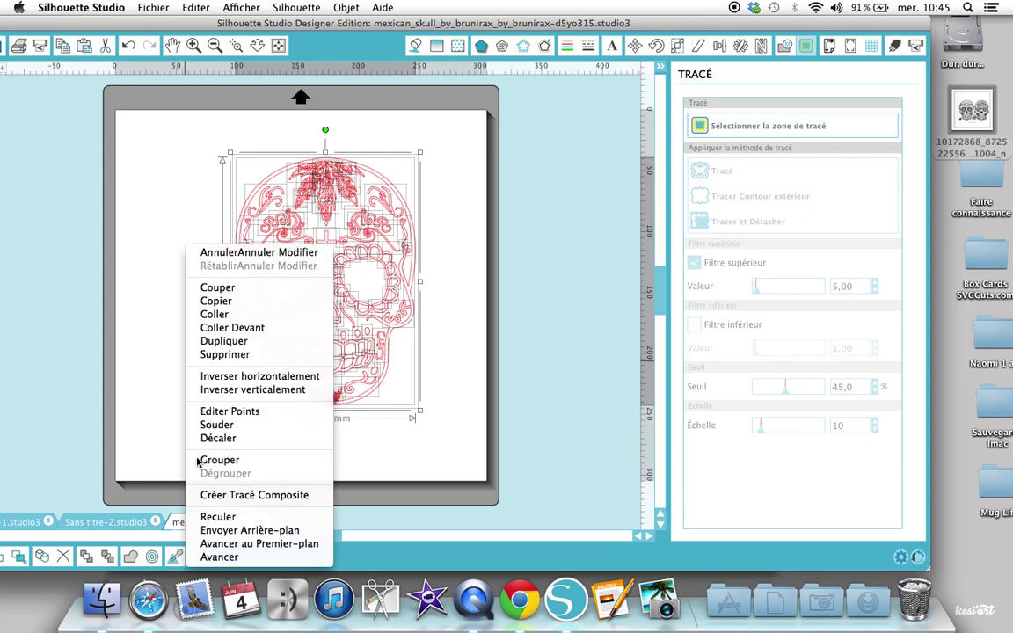
left_click(173, 390)
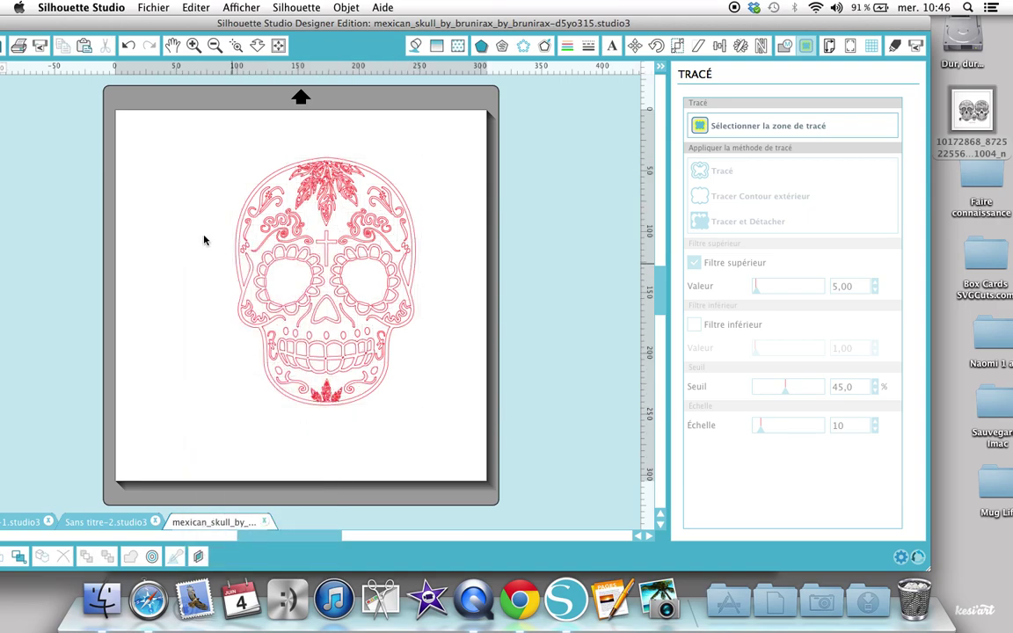
Ungroup the traced skull so its shapes can be edited individually, and clear the selection
left_click(194, 45)
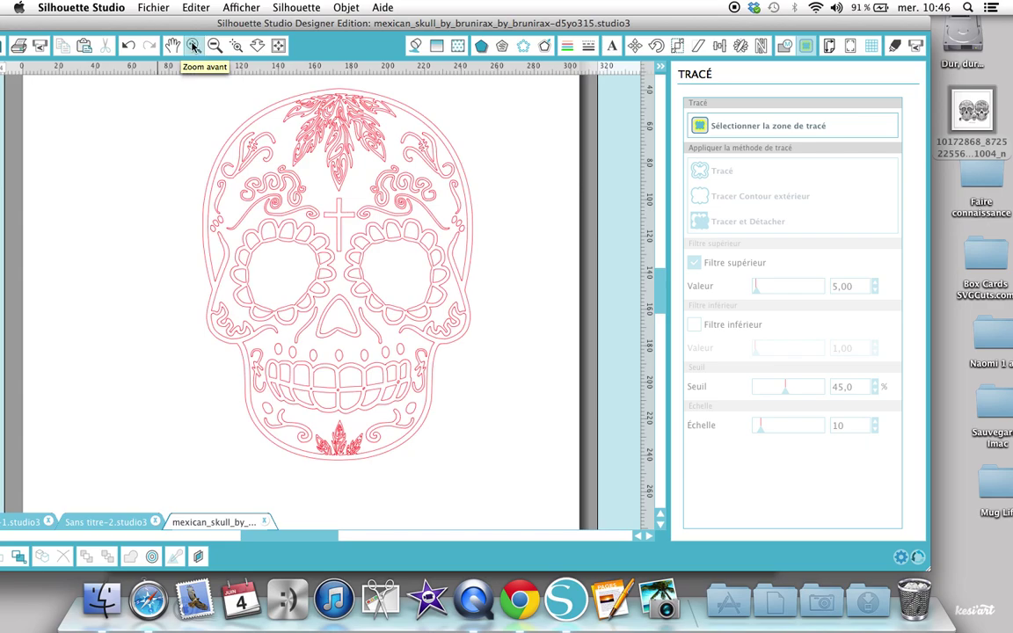
left_click(194, 45)
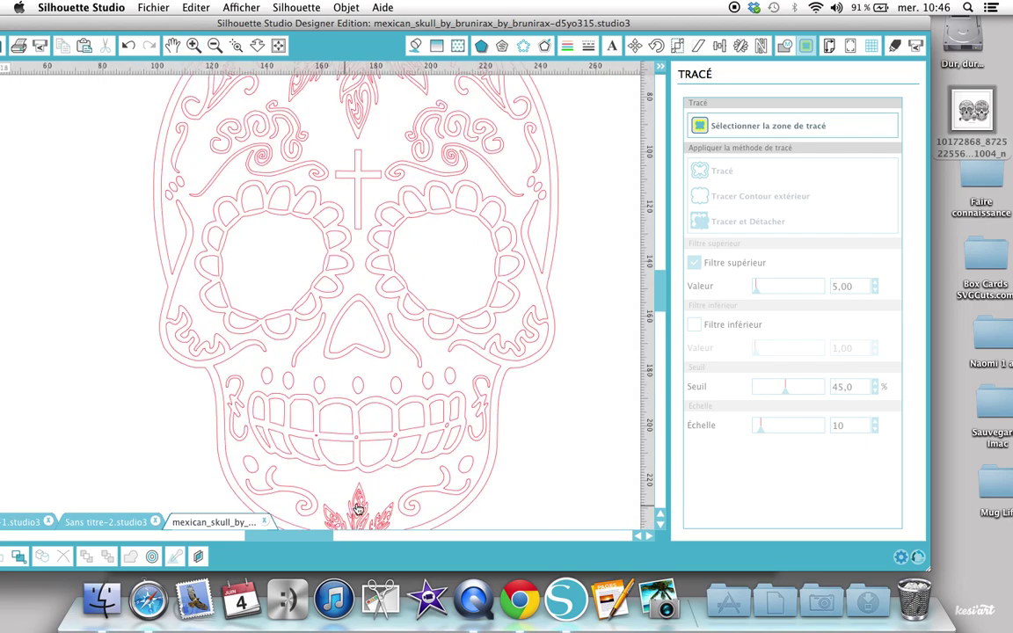
scroll(366, 228, "up", 5)
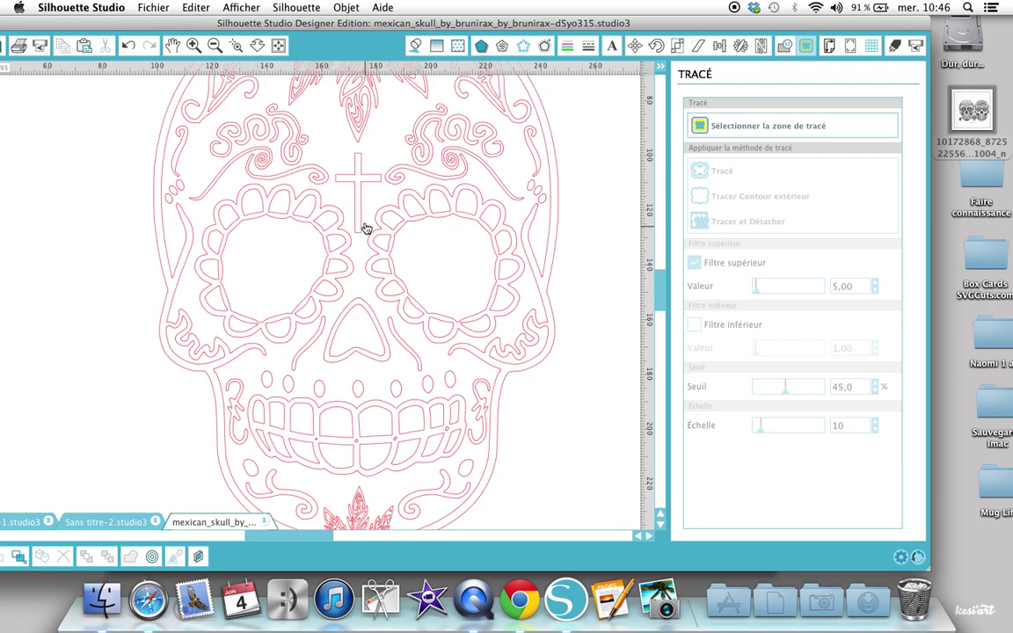
scroll(366, 228, "up", 2)
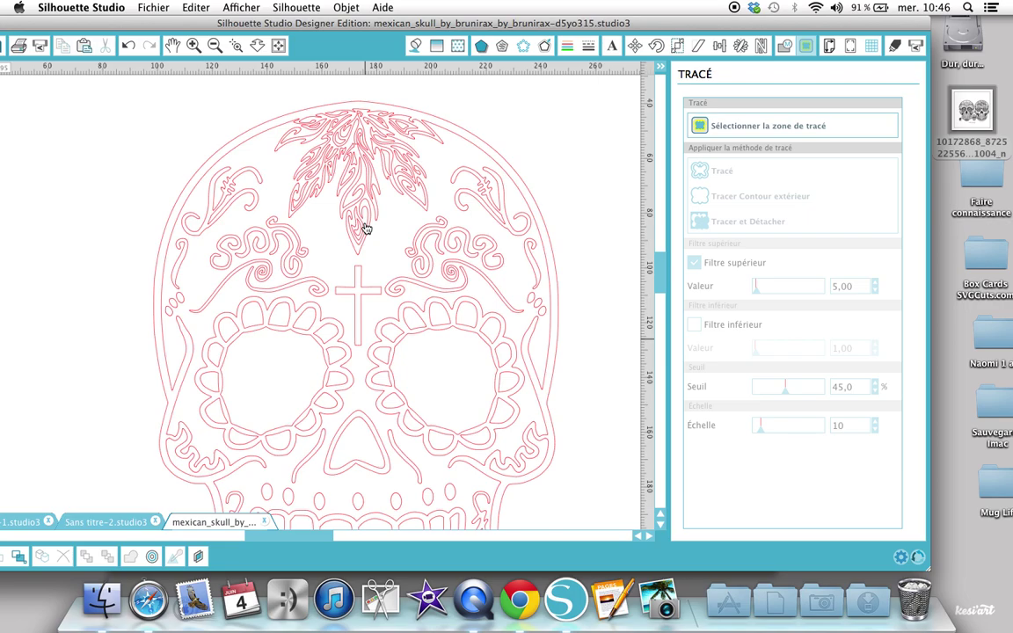
left_click(355, 190)
right_click(355, 190)
left_click(355, 190)
right_click(366, 187)
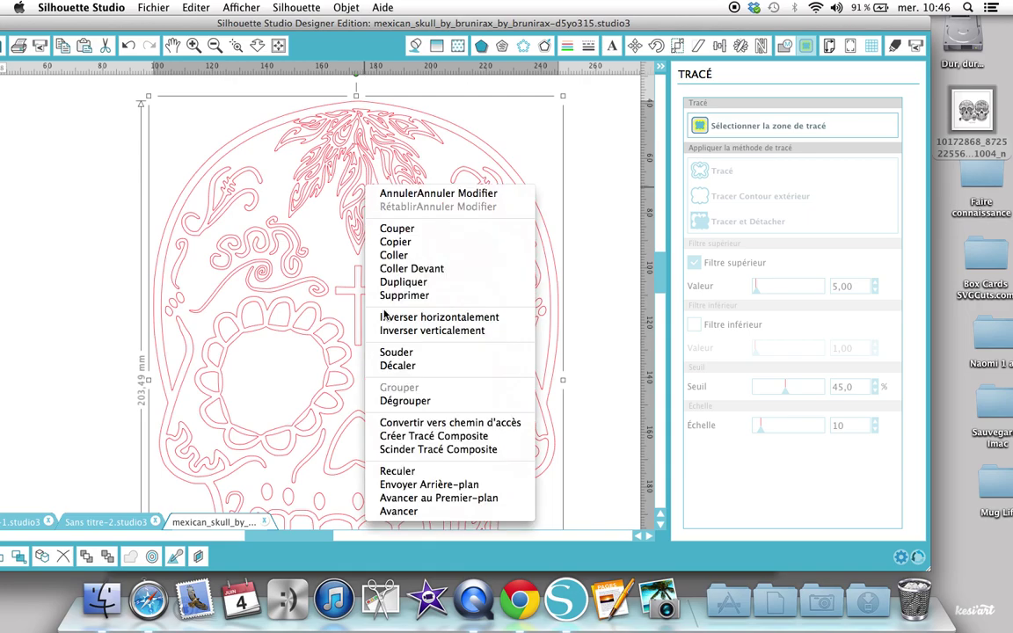
left_click(395, 400)
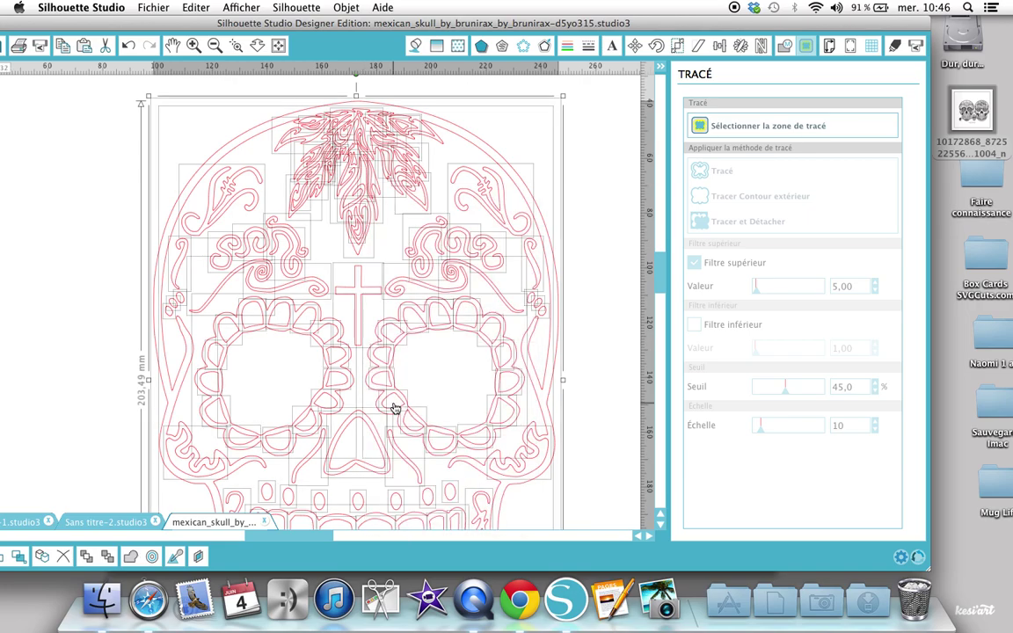
left_click(583, 187)
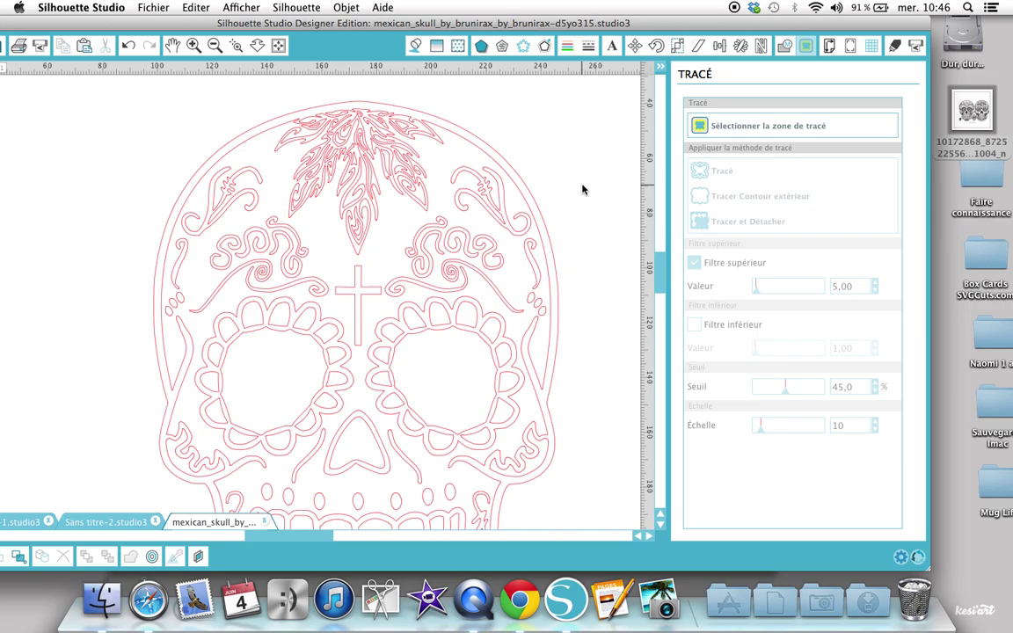
Delete the cross from the skull's forehead
left_click(369, 291)
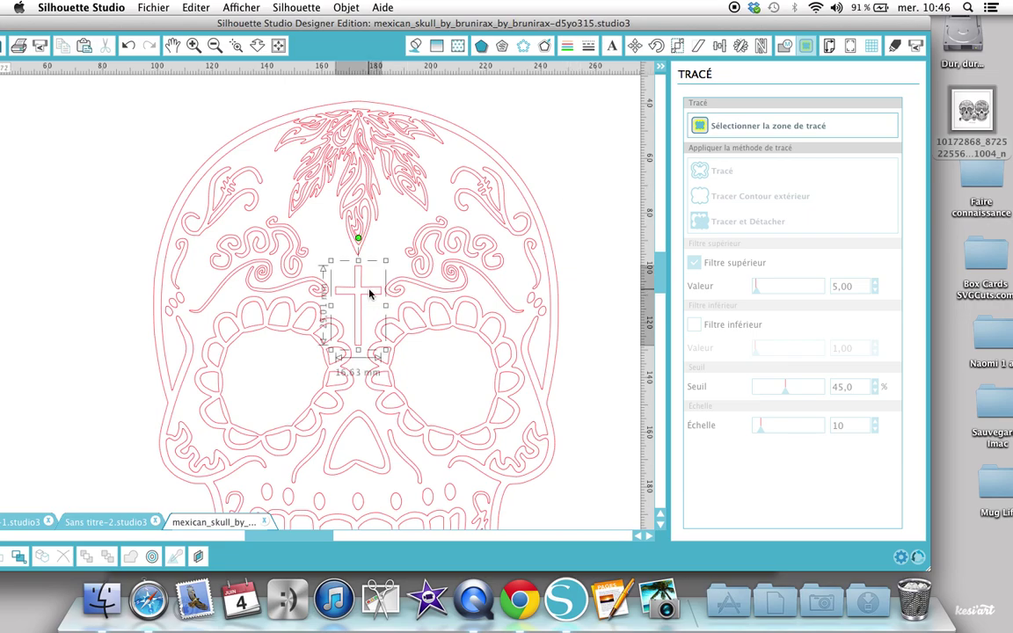
key("Delete")
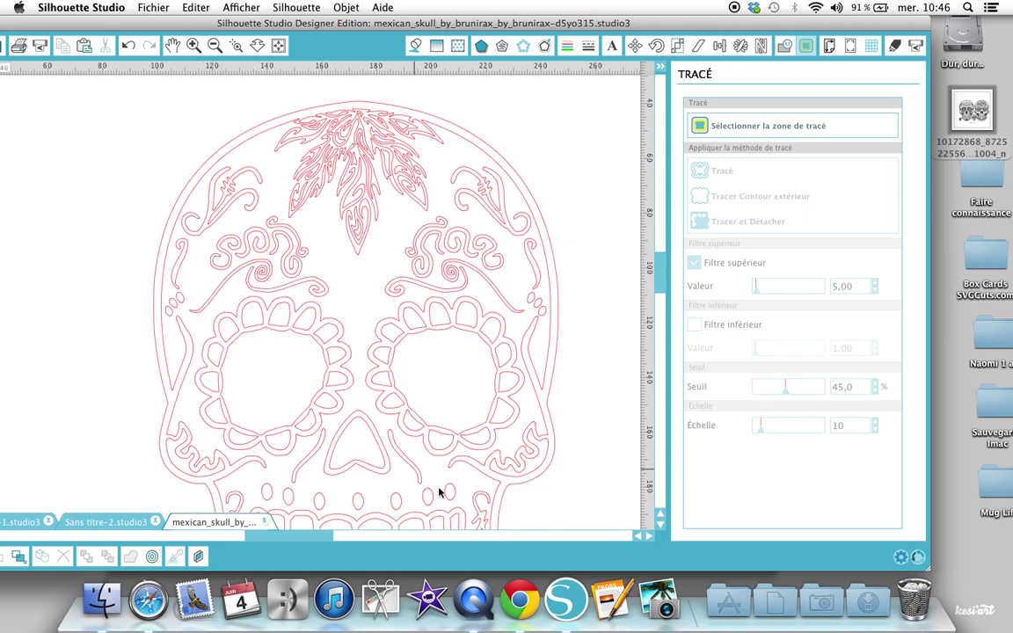
scroll(453, 510, "down", 5)
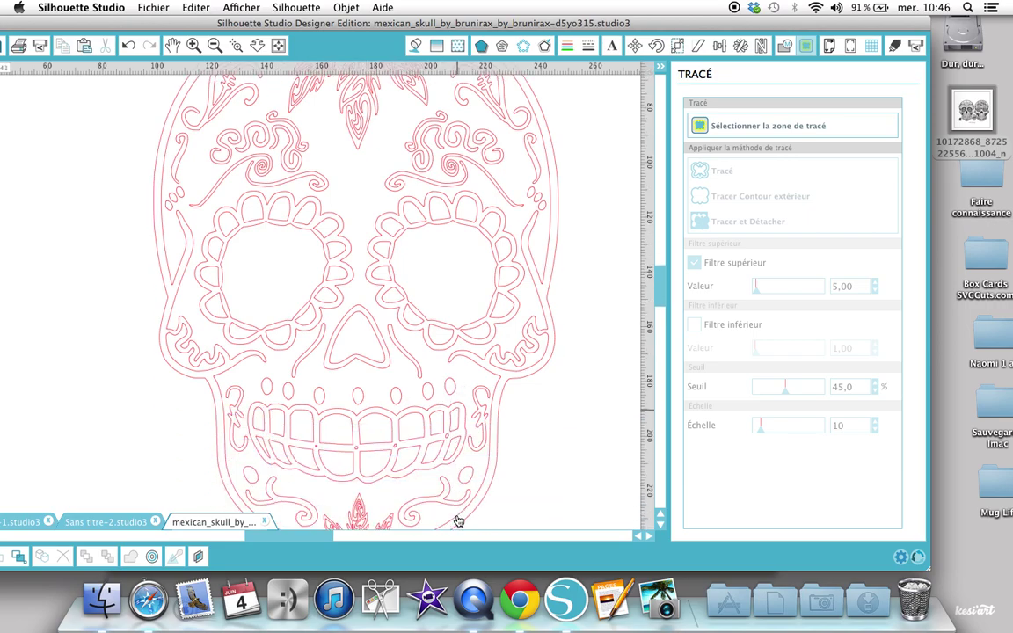
scroll(458, 521, "down", 1)
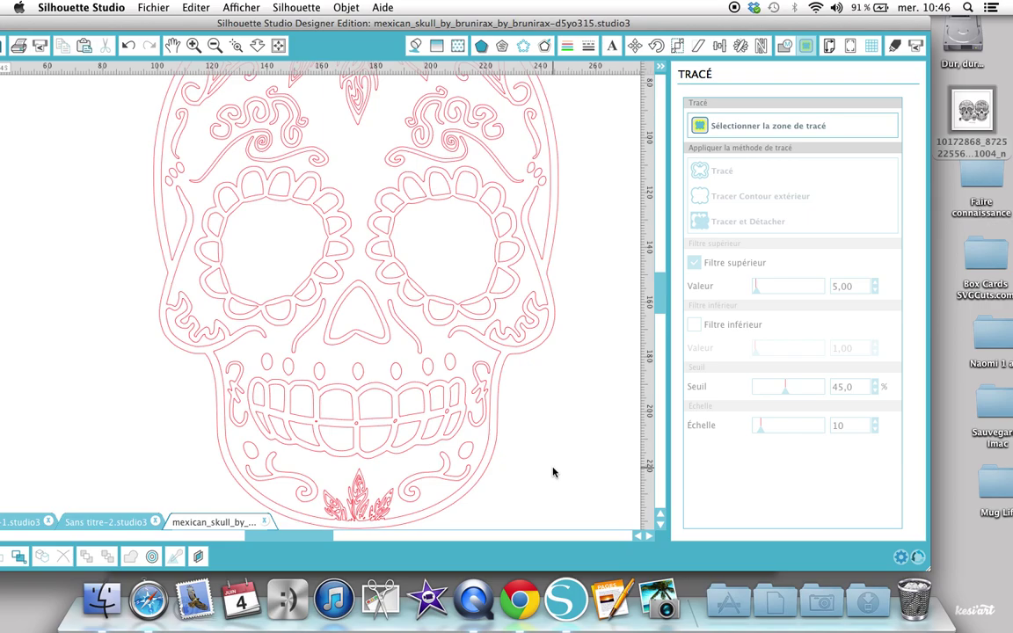
Try to delete a leaf piece of the chin ornament and restore it, clearing the selection
left_click(385, 511)
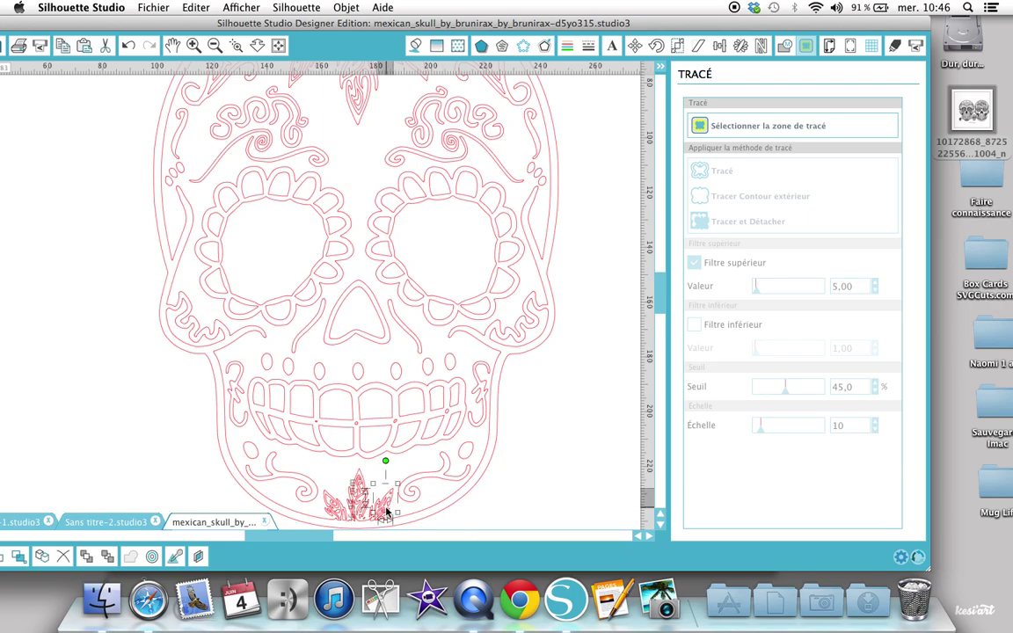
key("Escape")
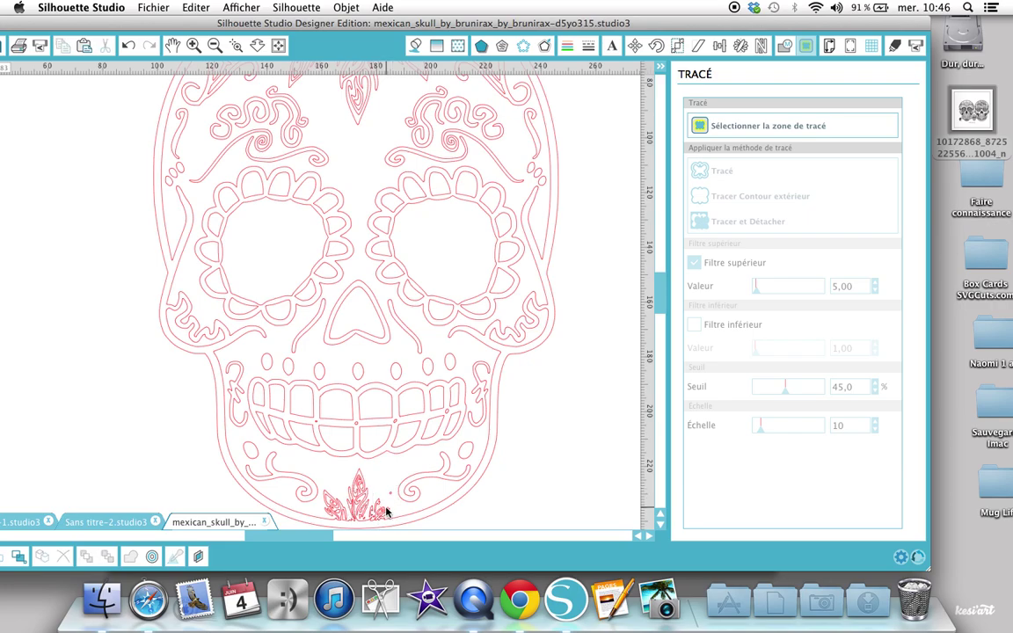
left_click(385, 511)
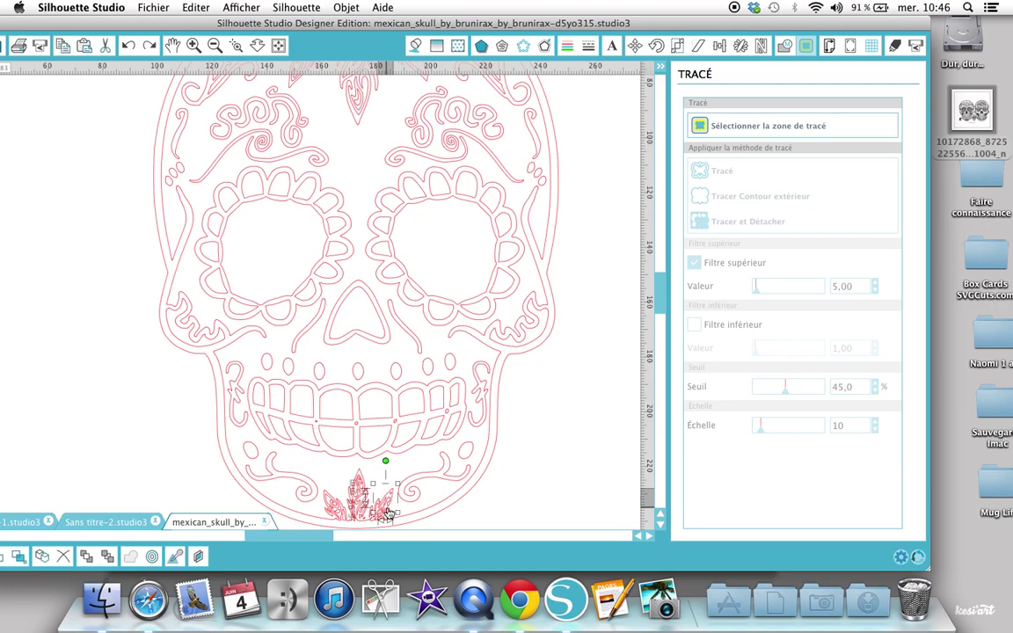
key("Escape")
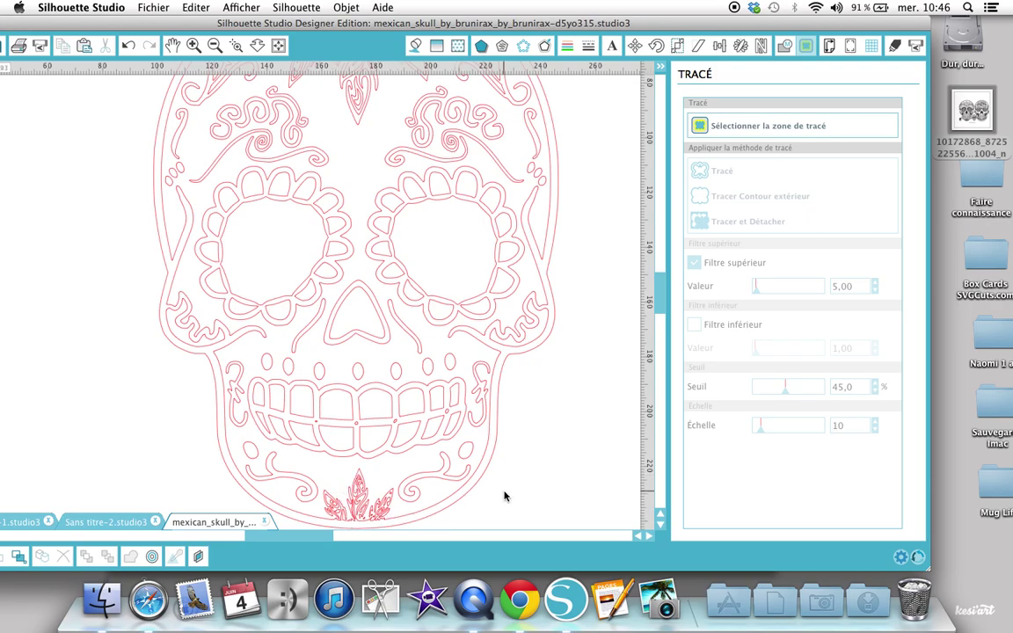
Select all the remaining skull shapes on the page and group them
left_click(193, 45)
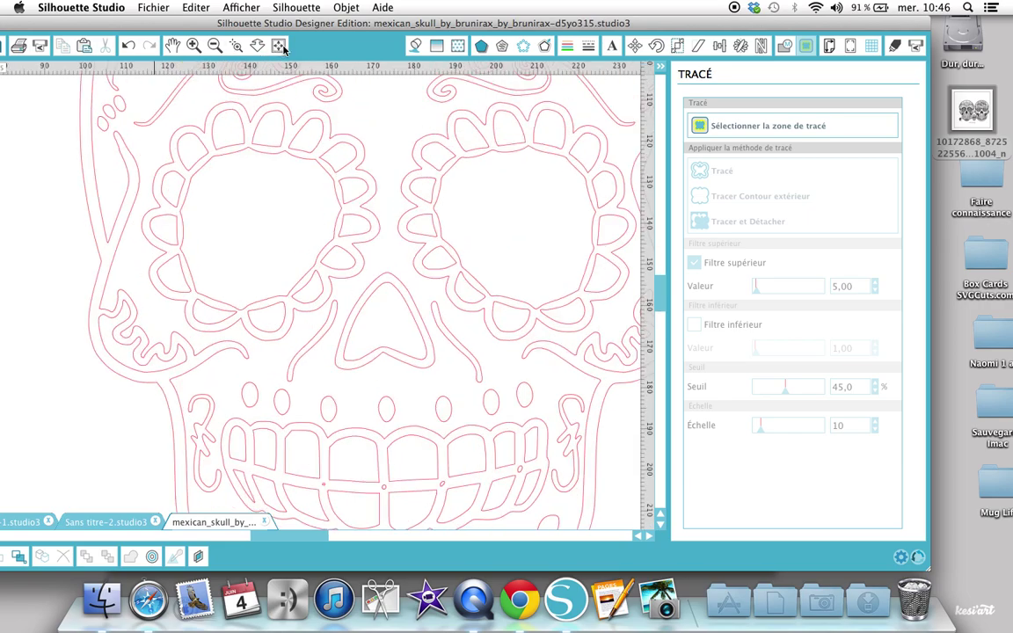
left_click(279, 46)
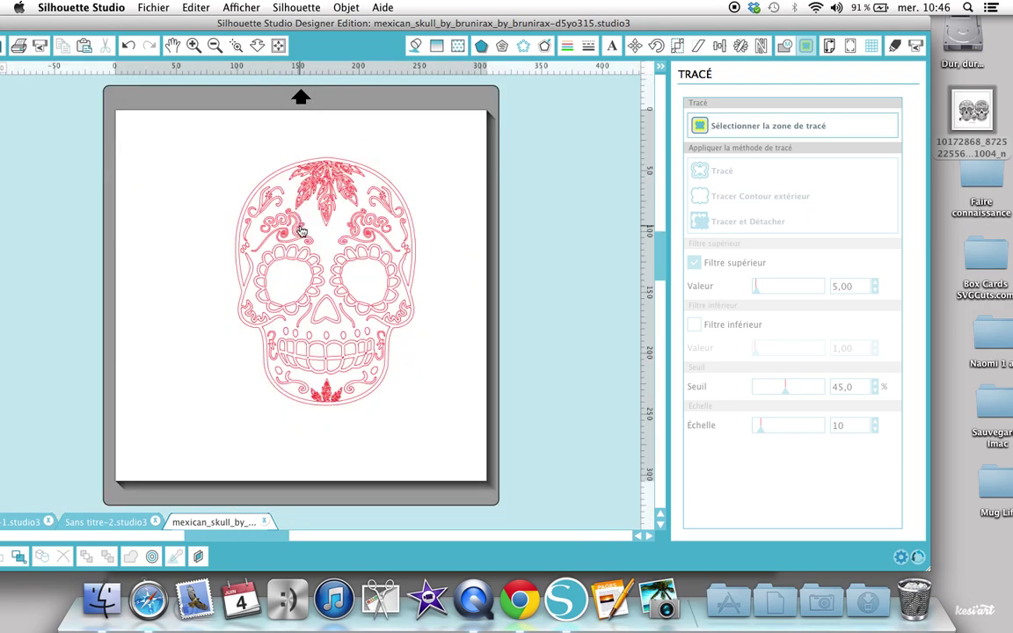
left_click_drag(221, 163, 458, 485)
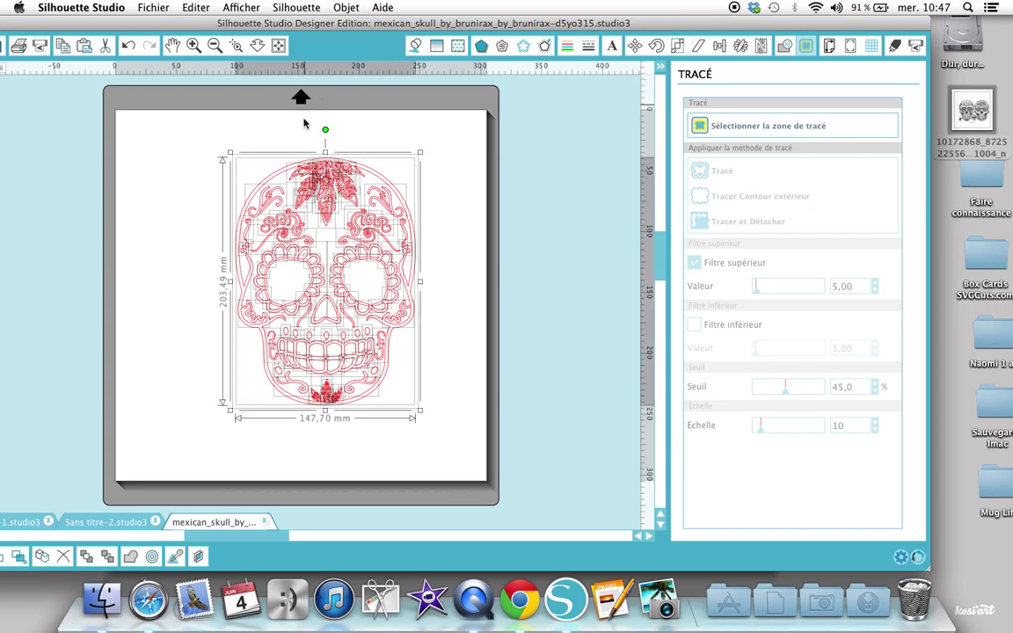
right_click(305, 193)
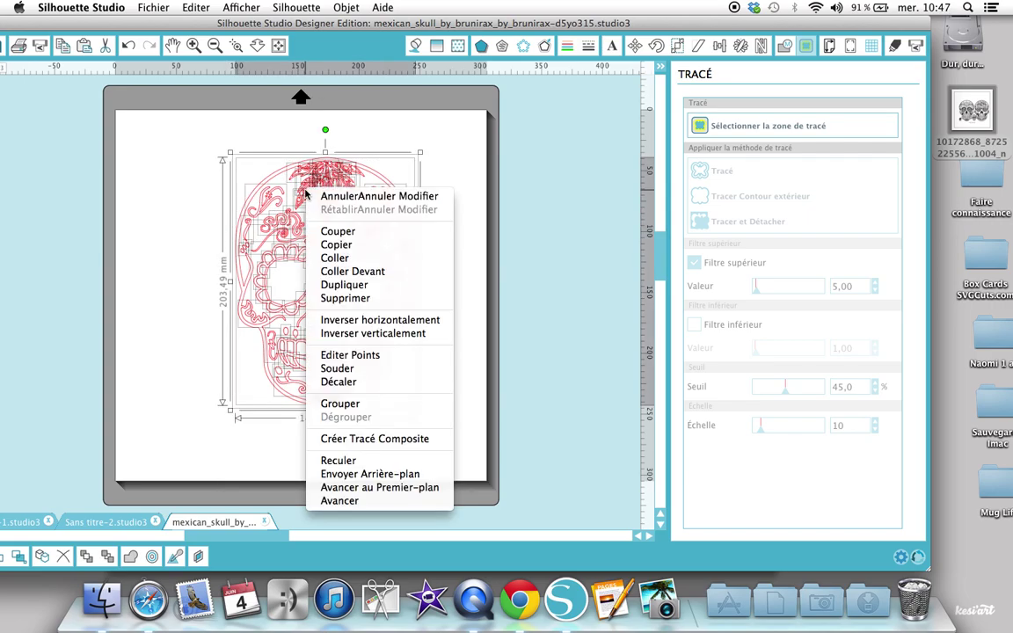
left_click(324, 404)
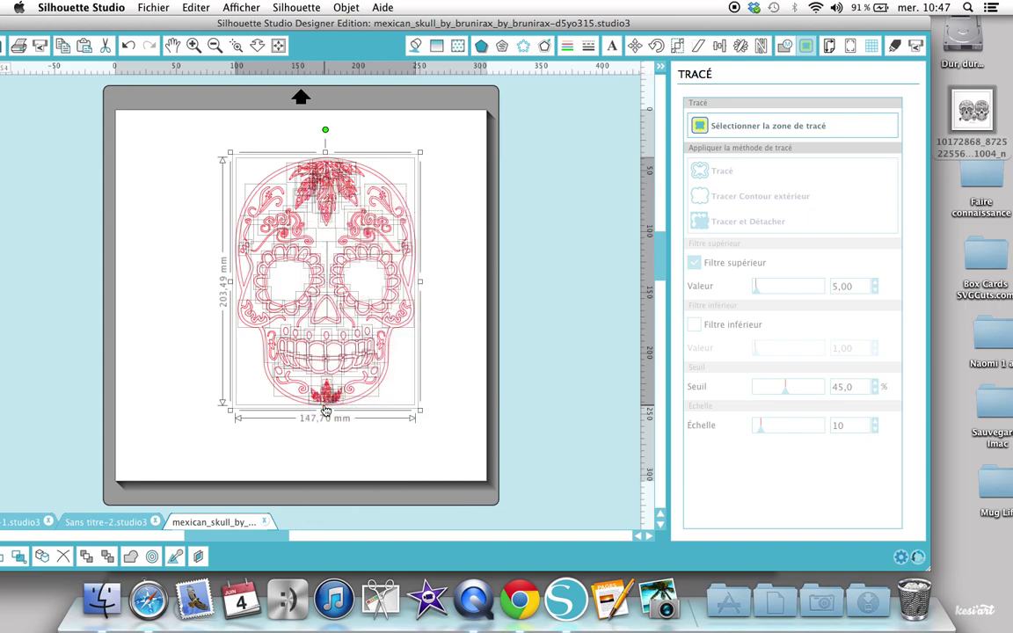
left_click(432, 195)
Try filling the grouped skull with red and undo the fill
left_click(327, 160)
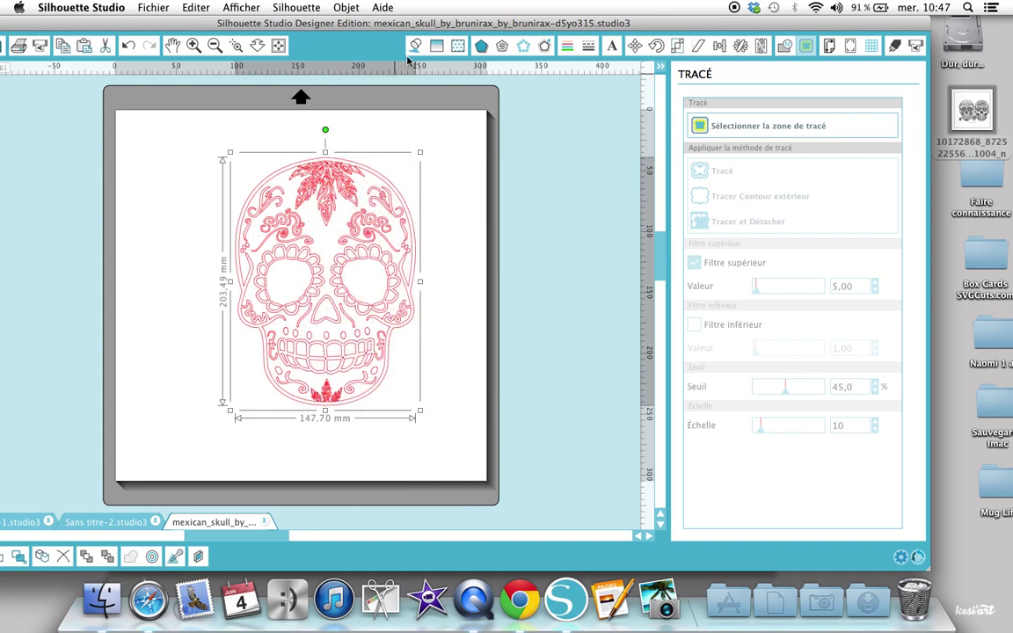
left_click(415, 45)
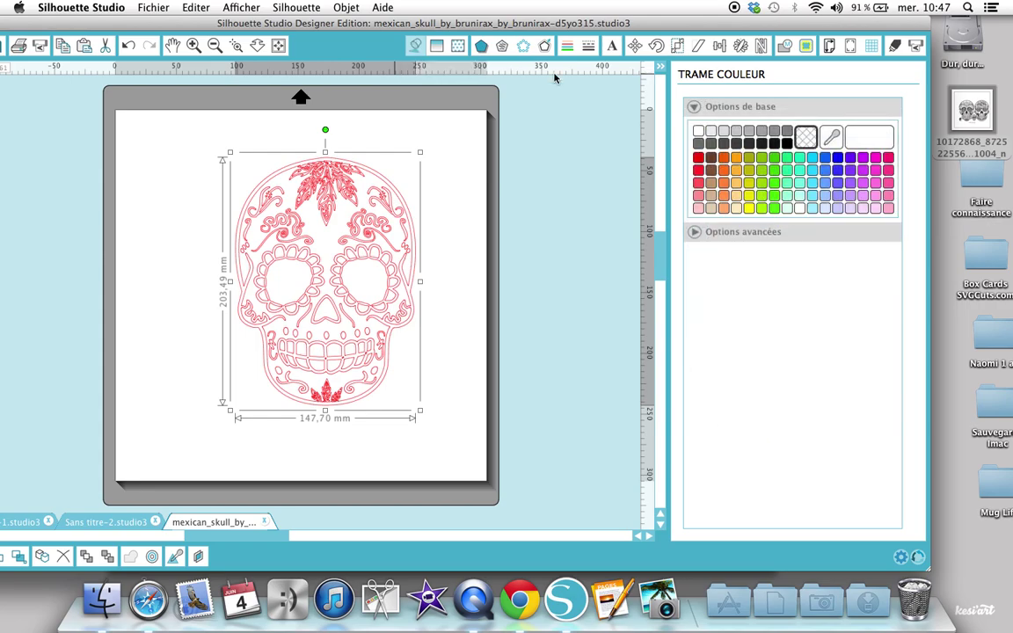
left_click(699, 158)
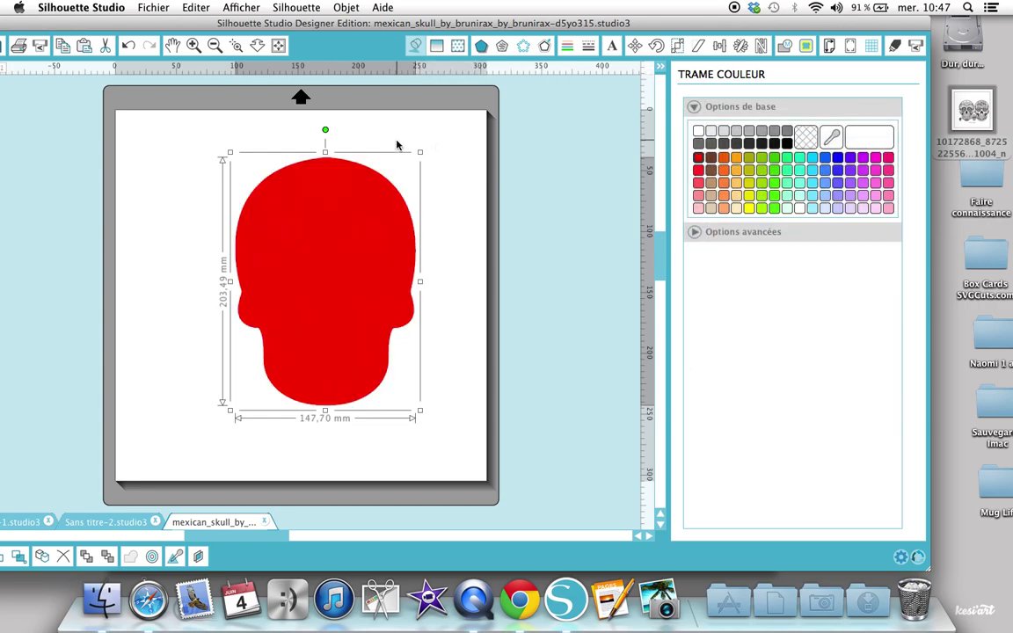
key("super+z")
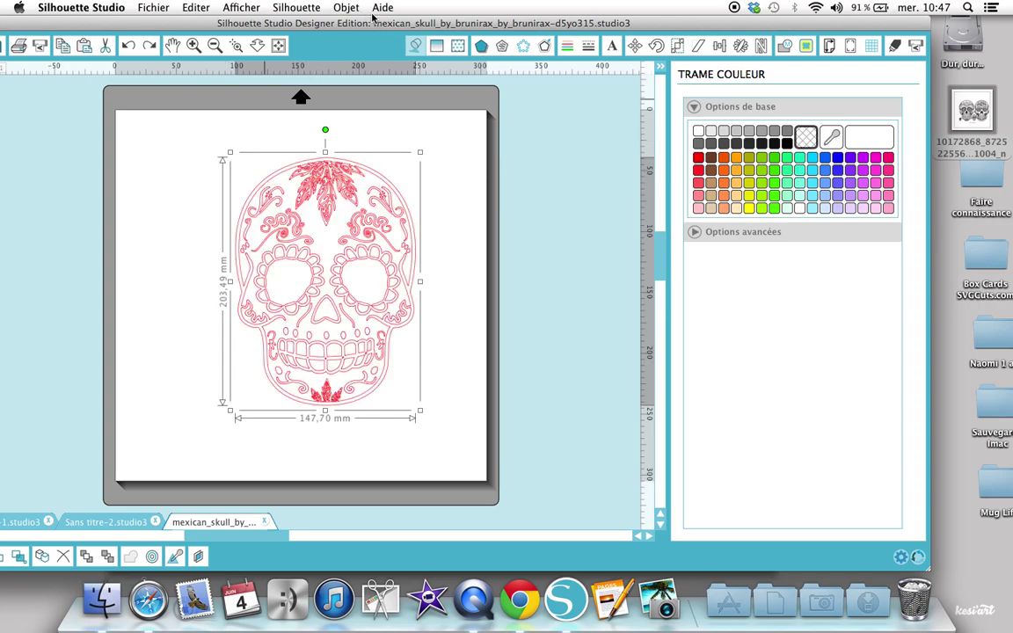
Try splitting the skull's compound path and filling it with red, and reset the fill to white
left_click(345, 7)
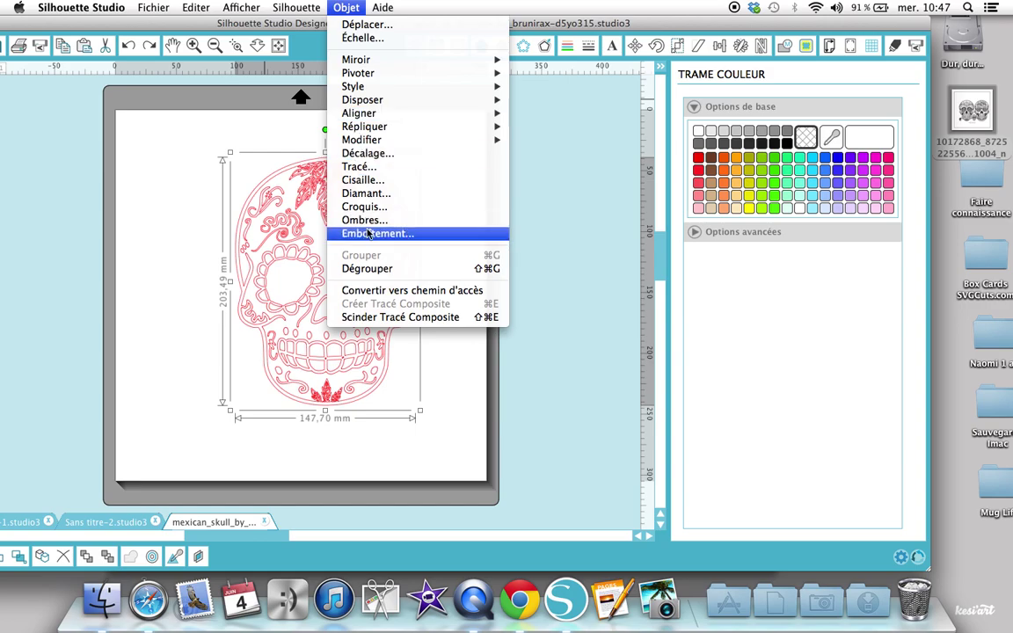
left_click(374, 318)
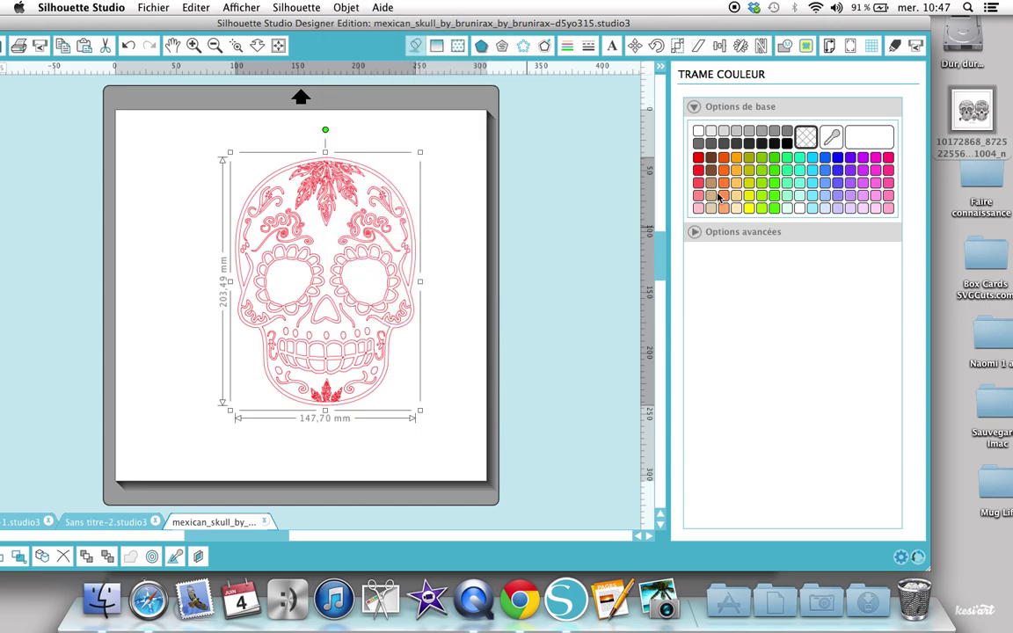
left_click(700, 158)
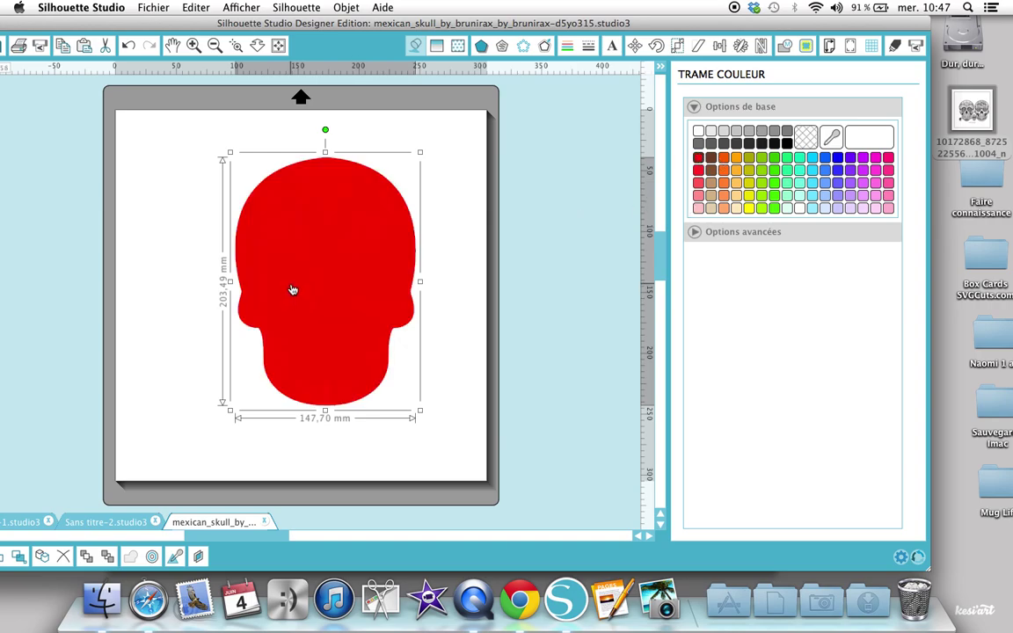
left_click(428, 259)
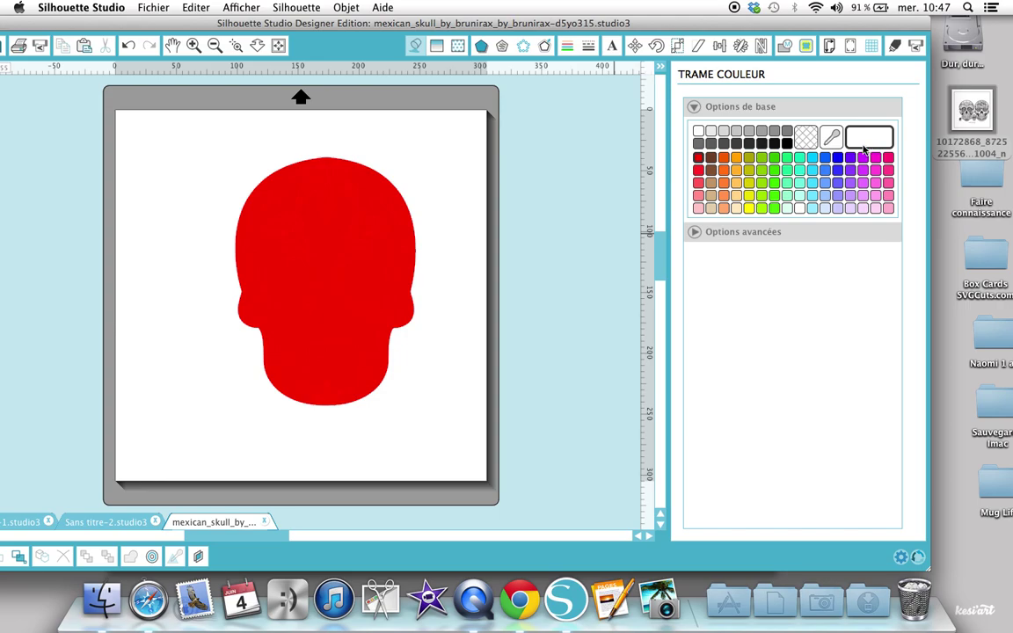
left_click(358, 227)
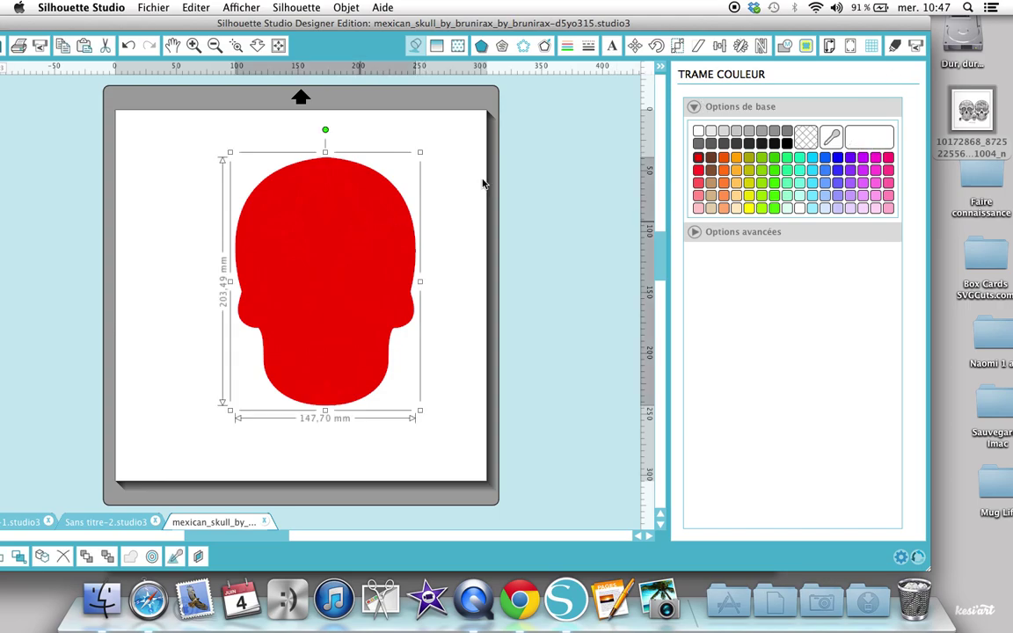
left_click(875, 140)
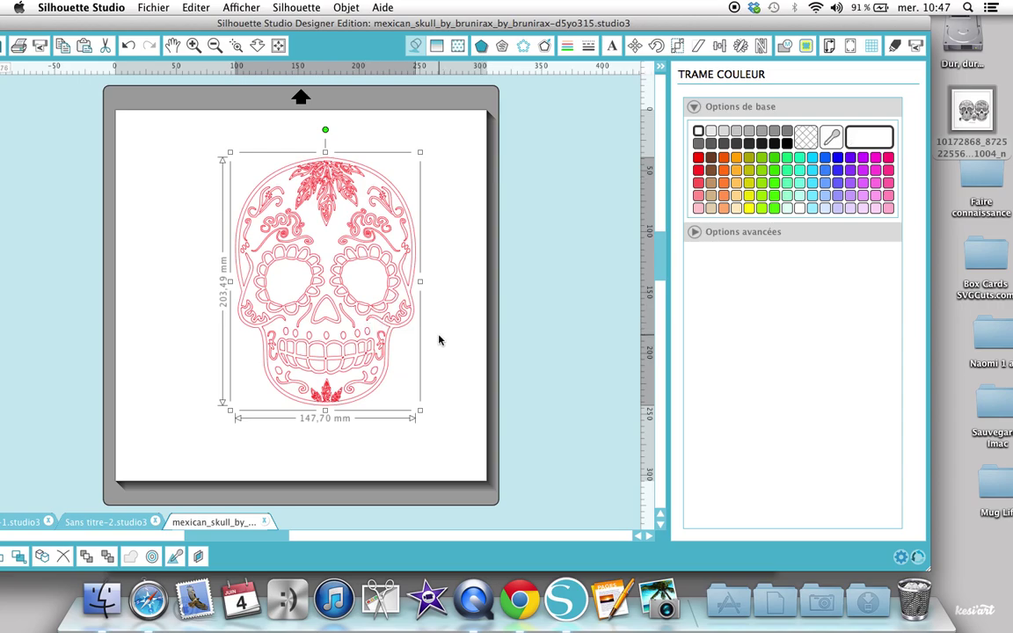
Create a compound path from the skull, set both its fill and line colours to red, and clear the selection
right_click(283, 234)
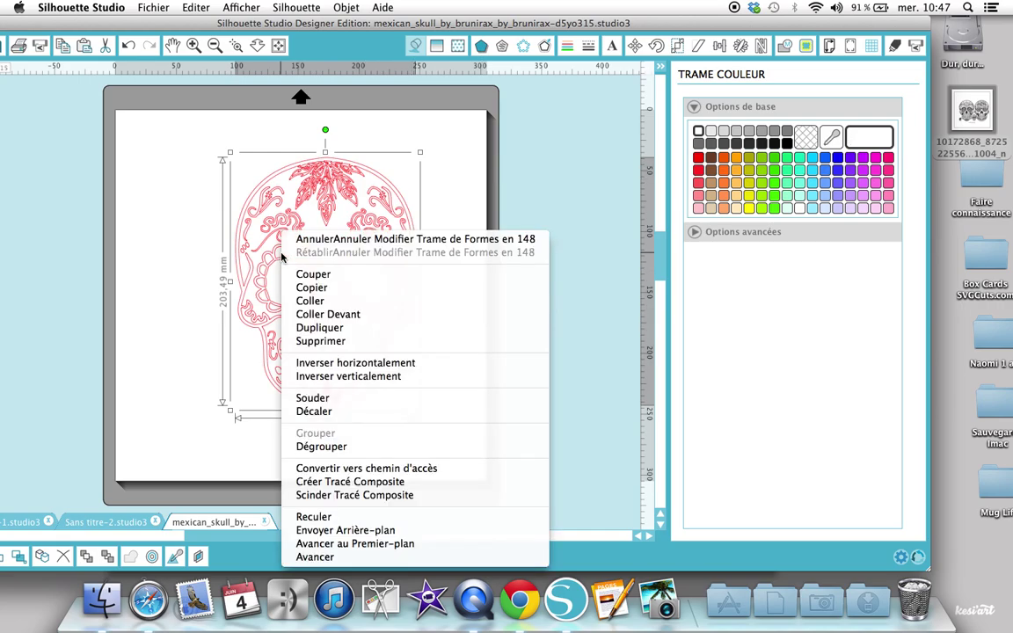
left_click(309, 447)
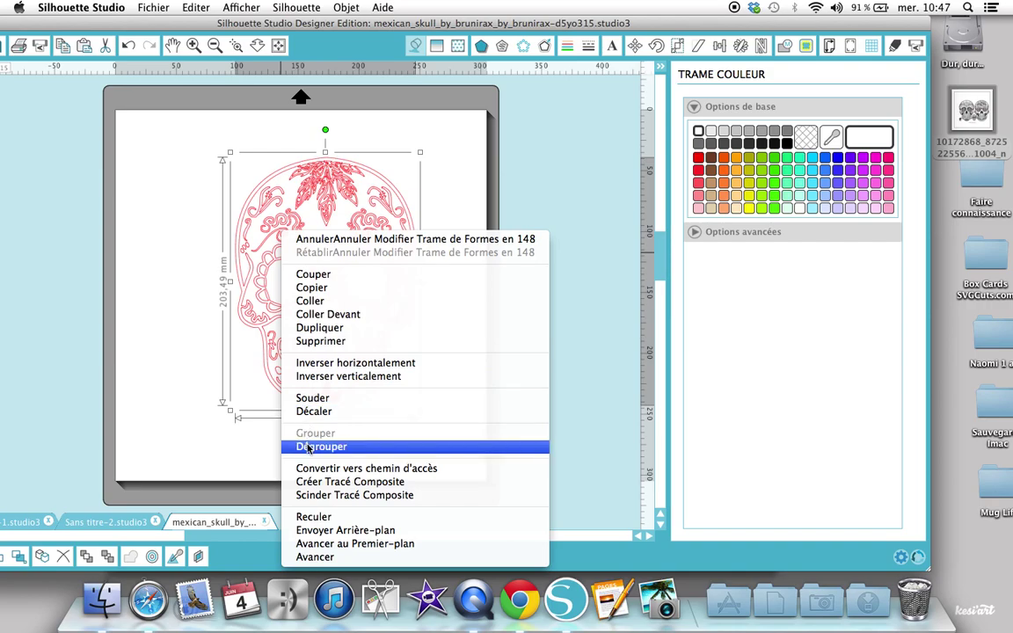
left_click(309, 482)
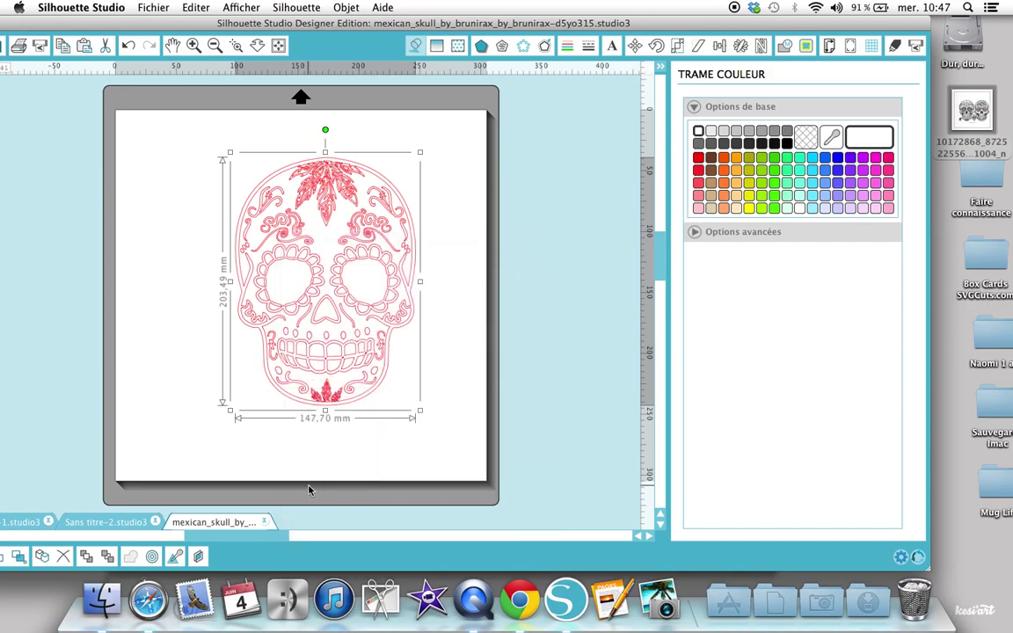
left_click(697, 159)
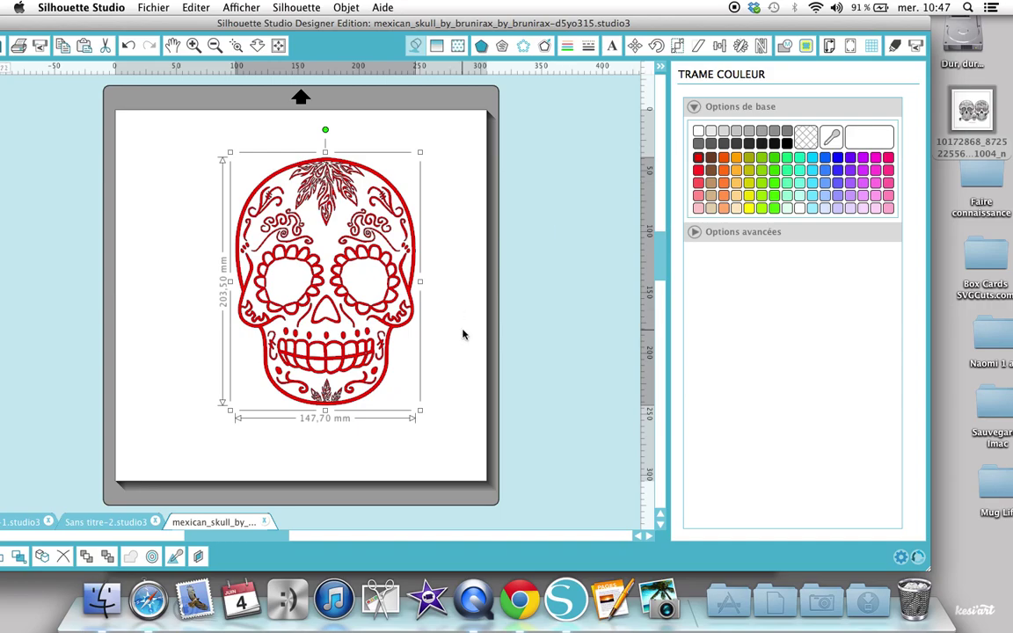
left_click(570, 50)
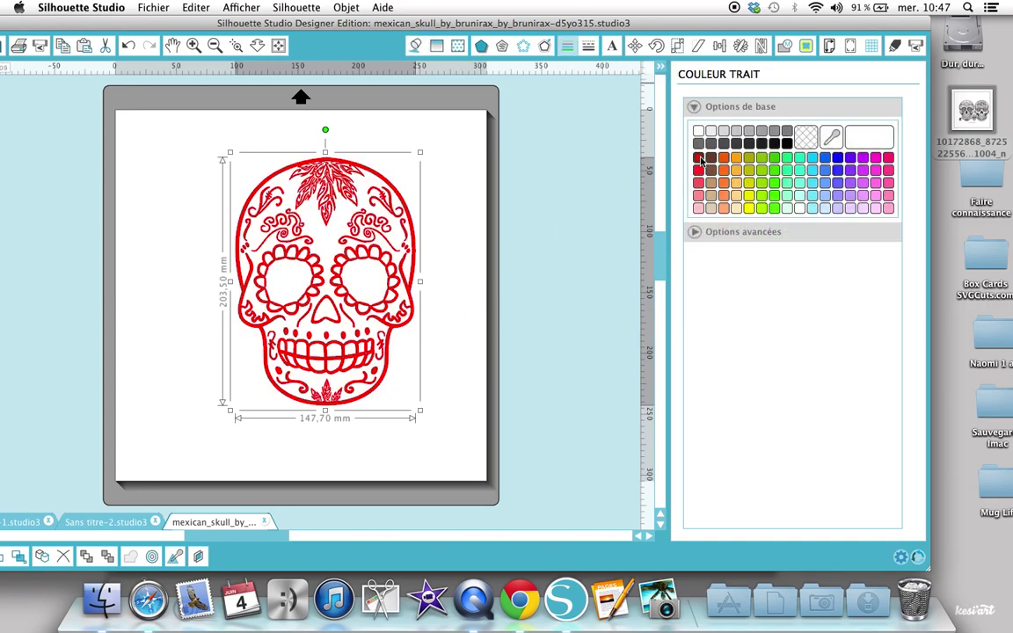
left_click(467, 208)
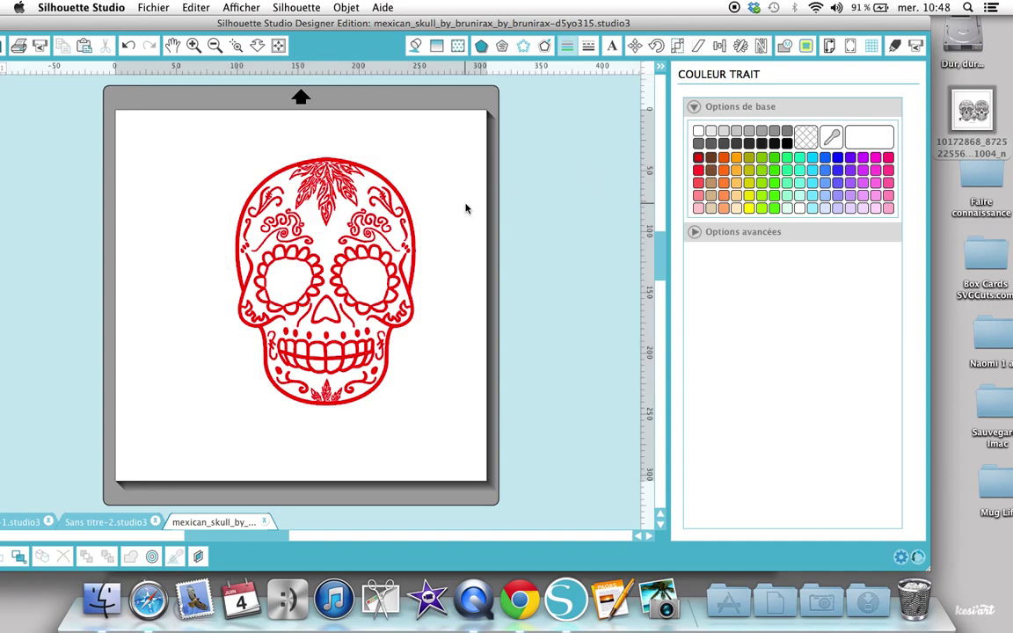
Fill the skull in Sans titre-1 with red and compare it with the skull in the mexican_skull document
left_click(121, 522)
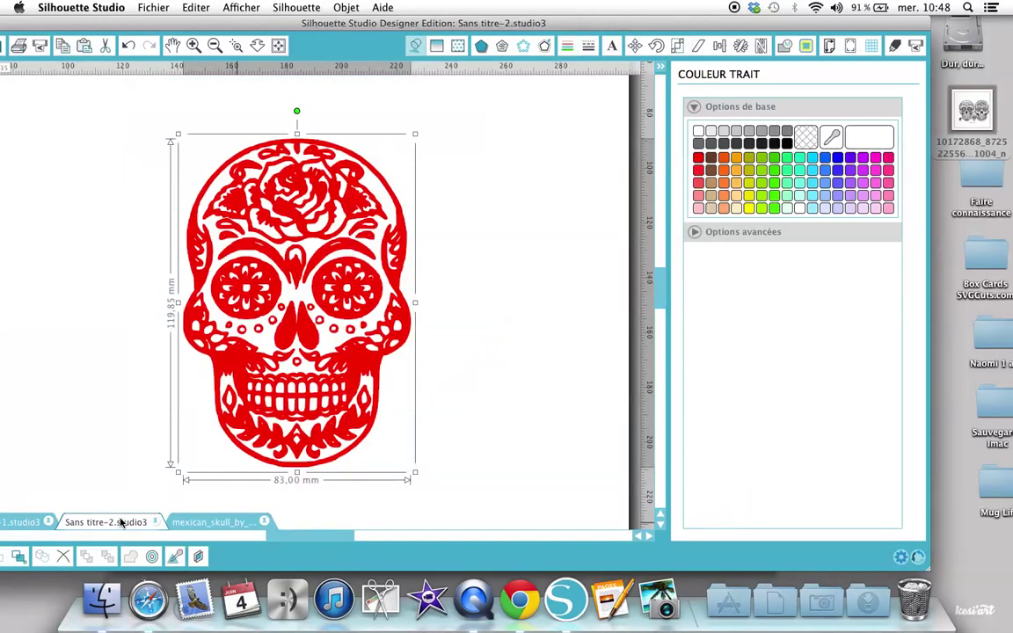
left_click(22, 523)
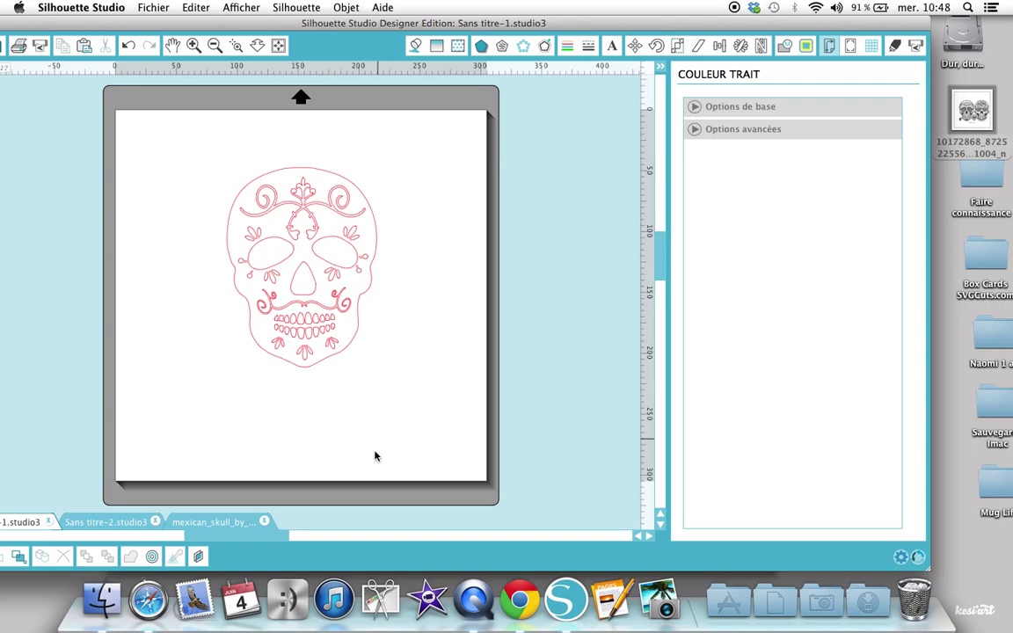
left_click(292, 175)
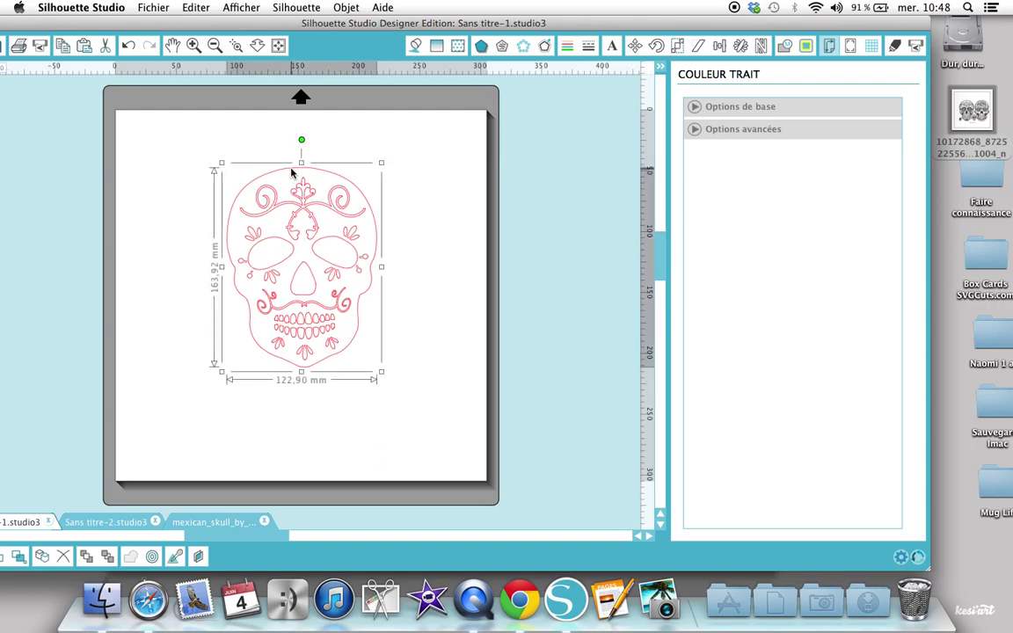
left_click(416, 46)
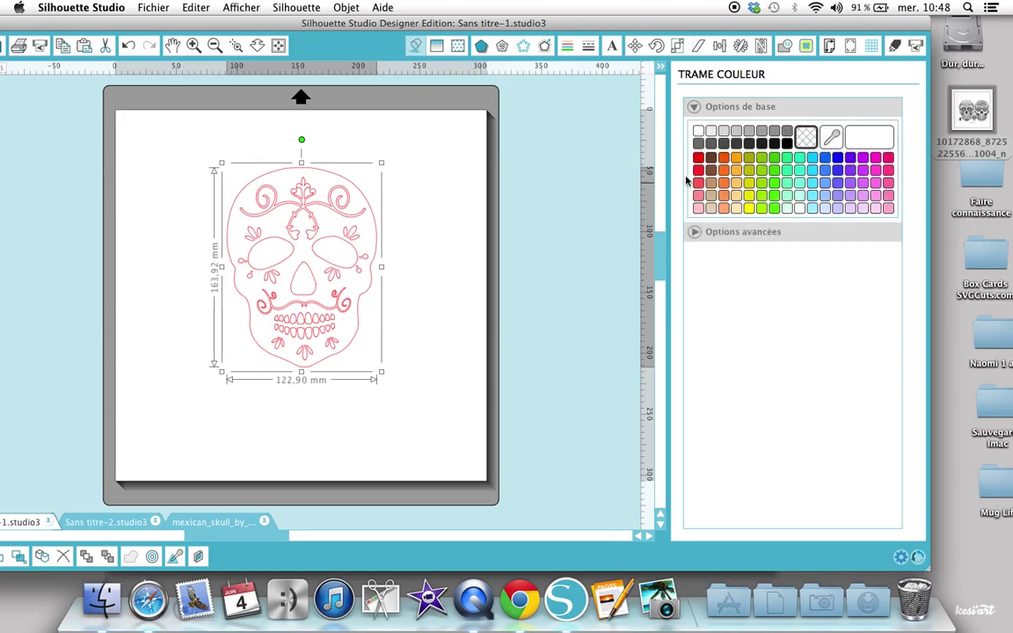
left_click(698, 159)
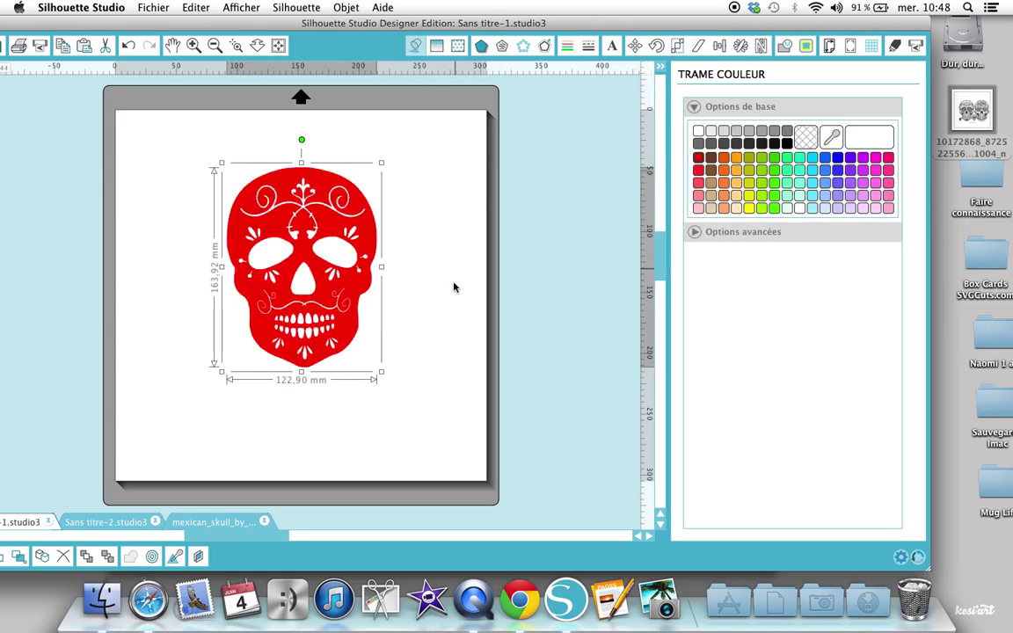
left_click(210, 523)
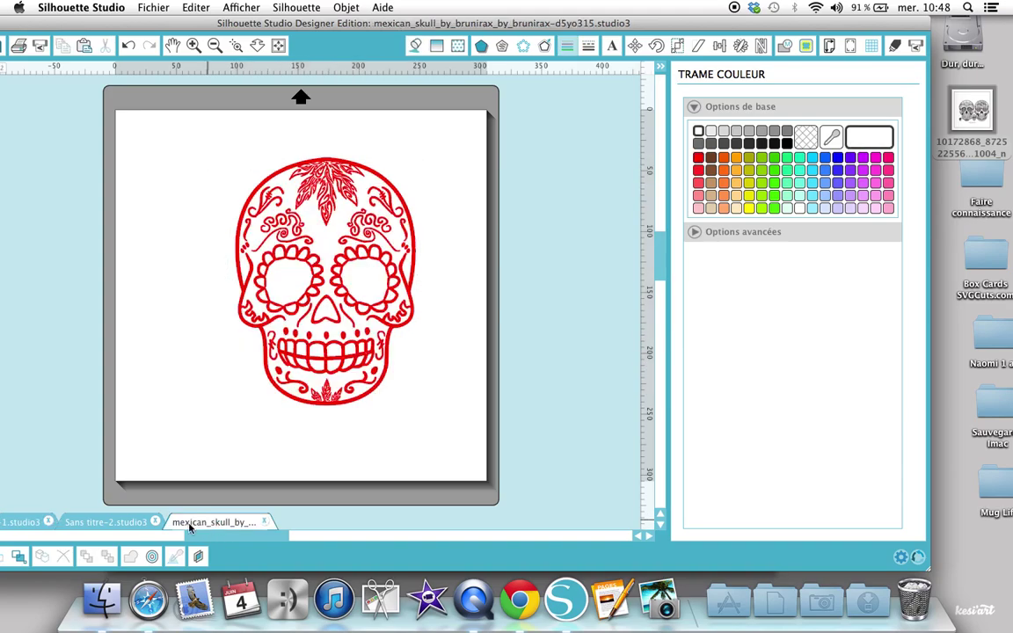
left_click(30, 523)
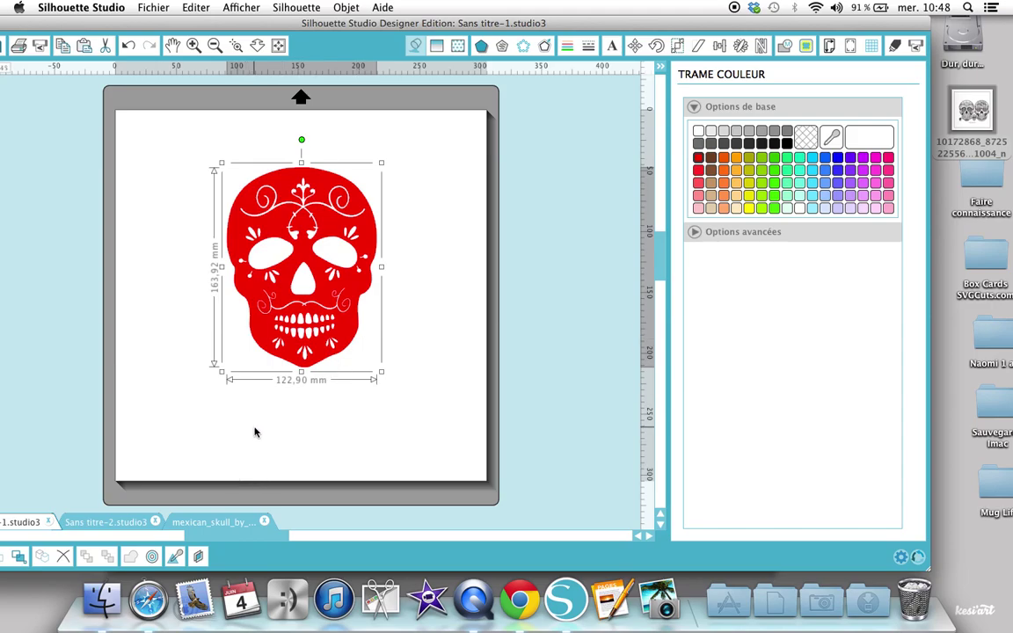
Open the multicoloured day of the dead skull from the skull designs in the library
scroll(175, 379, "left", 1)
left_click_drag(77, 21, 229, 5)
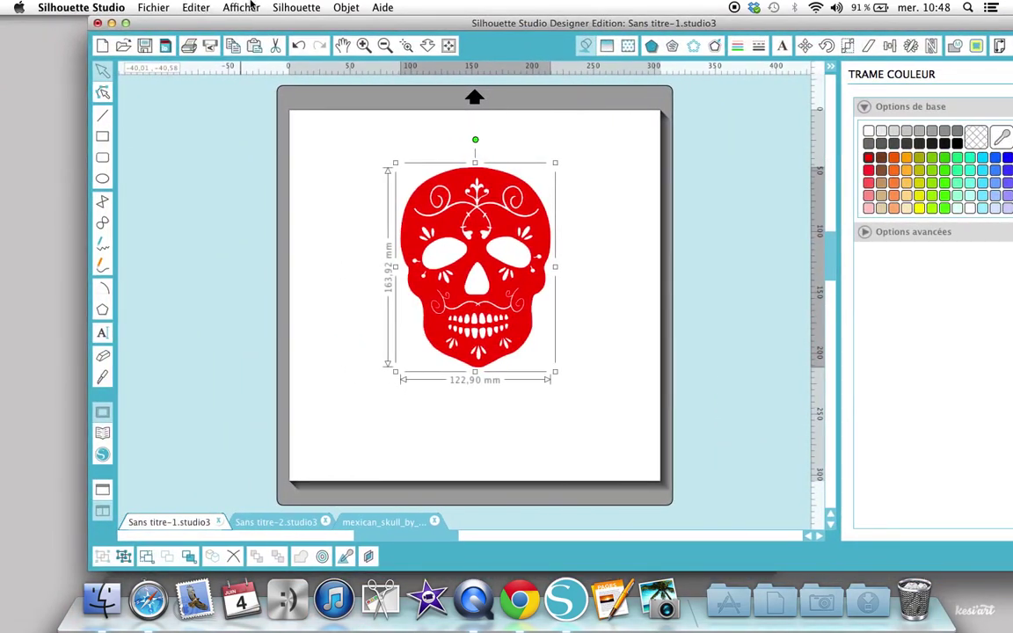
left_click(103, 435)
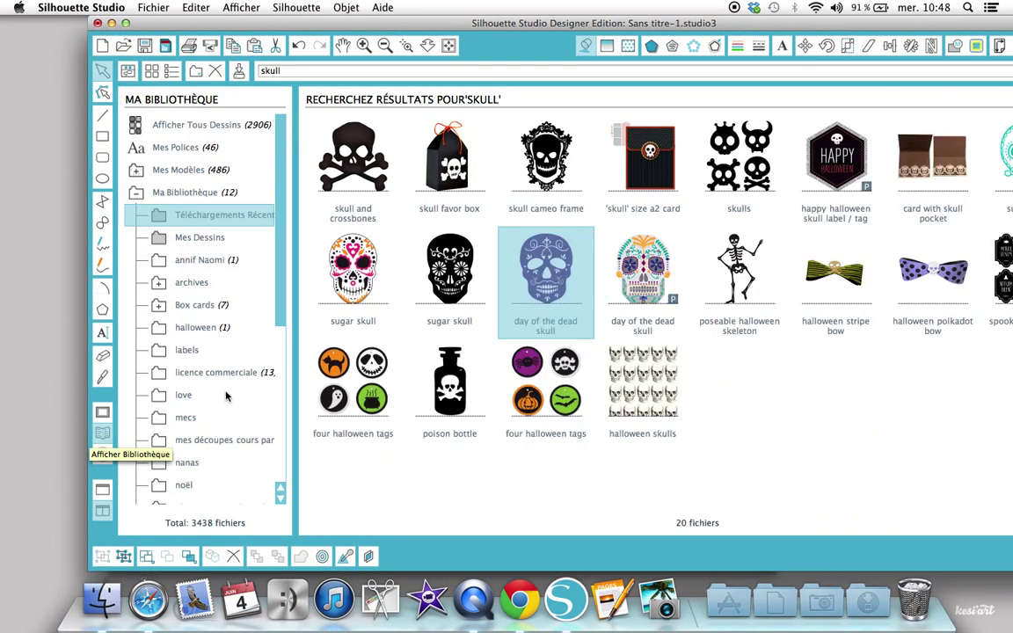
left_click(641, 264)
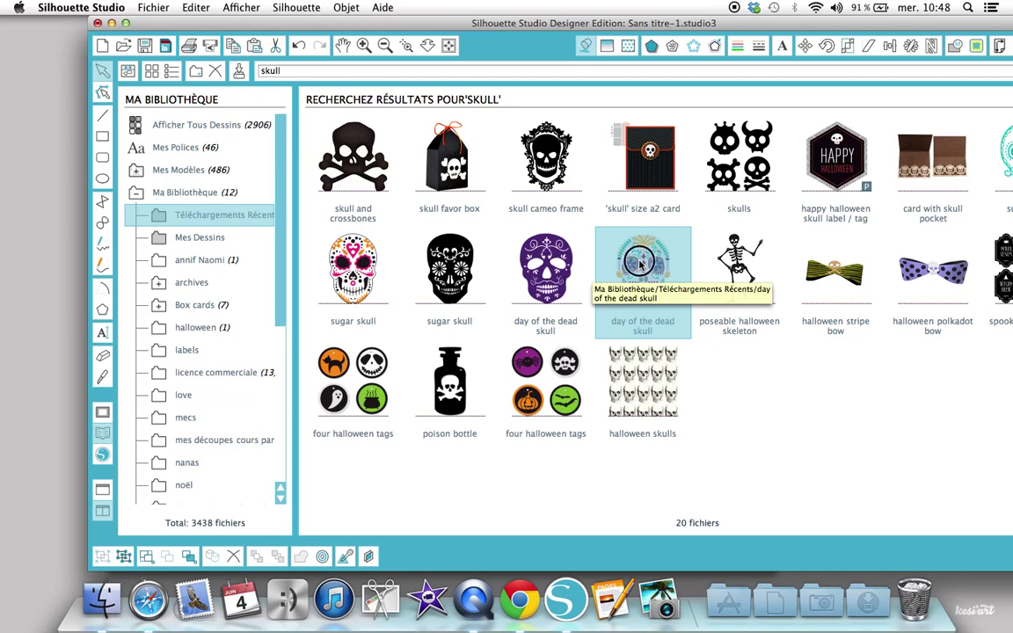
right_click(640, 264)
key("Escape")
double_click(640, 263)
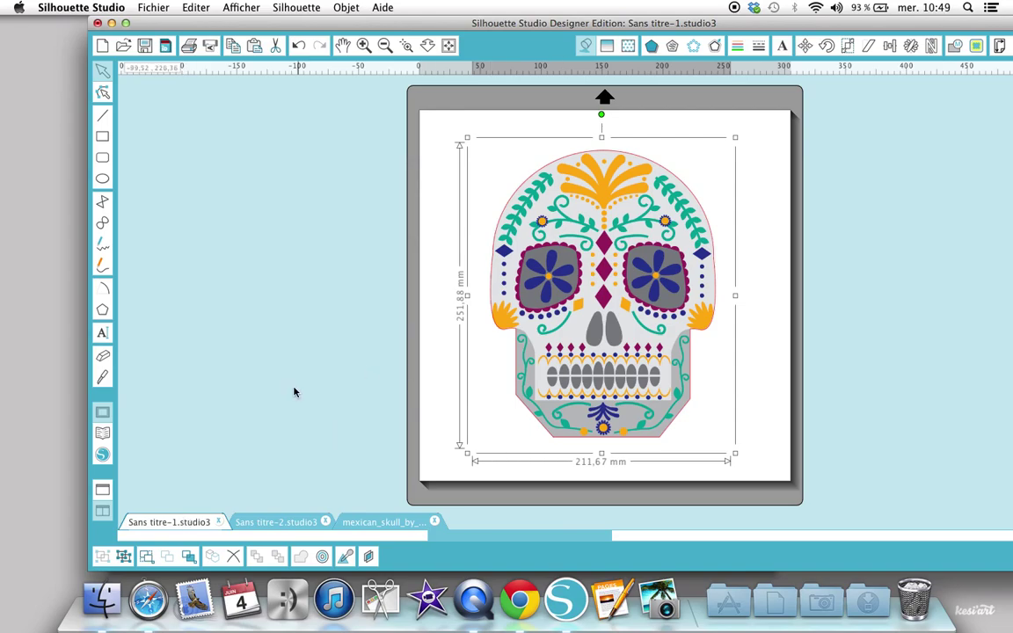
Show the design library again
left_click(104, 434)
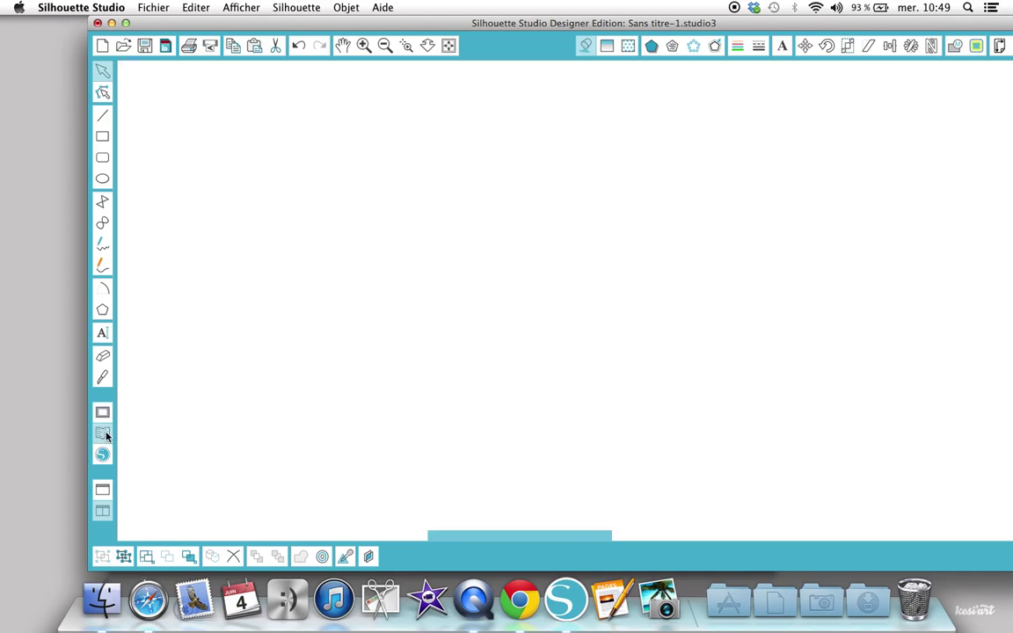